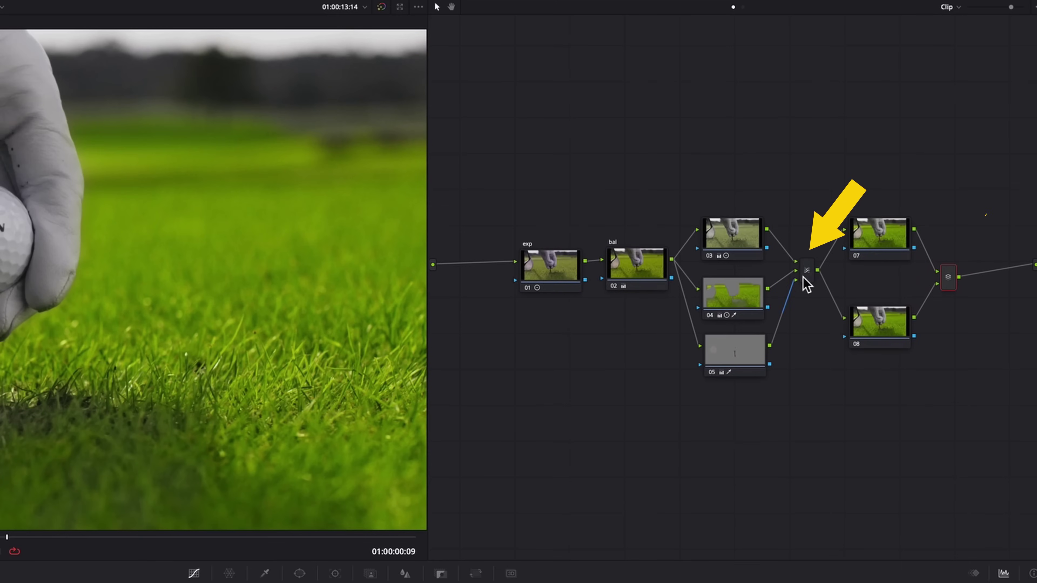
# - Place a circular window around the golf ball on node 07
pyautogui.click(404, 476)
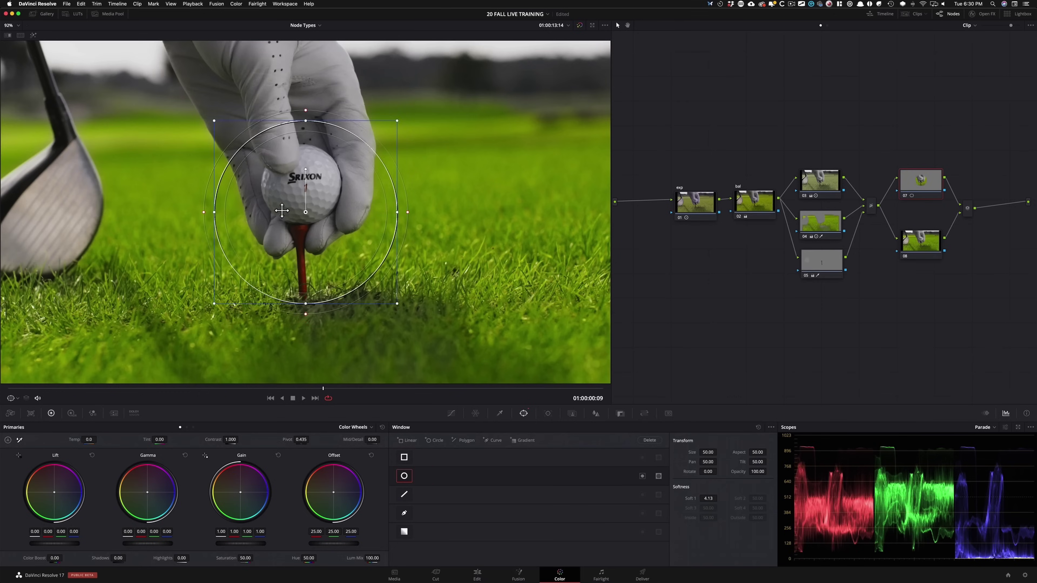
pyautogui.moveTo(281, 210); pyautogui.dragTo(278, 181)
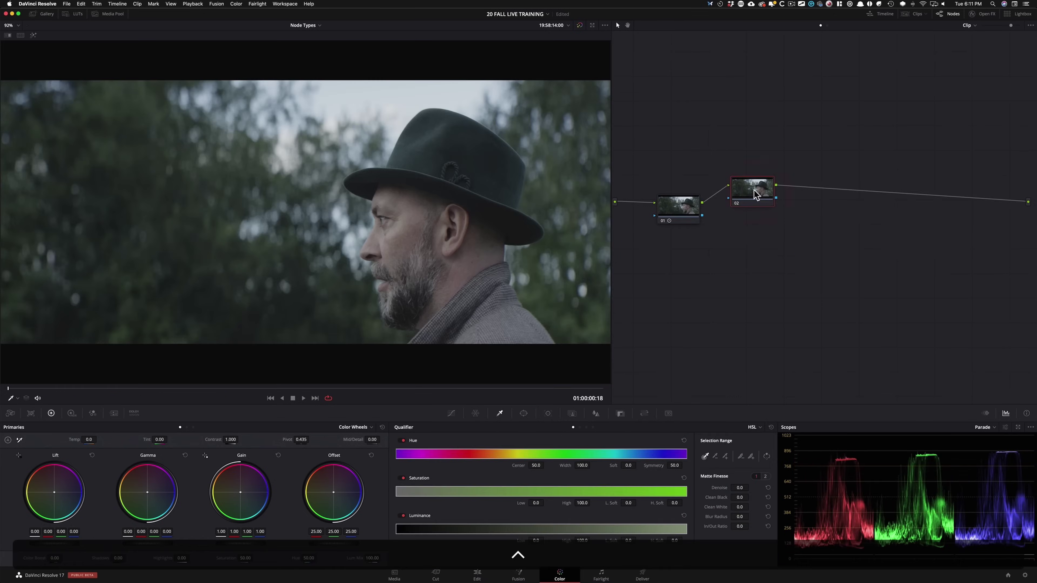
pyautogui.rightClick(755, 190)
pyautogui.moveTo(790, 224)
pyautogui.click(843, 248)
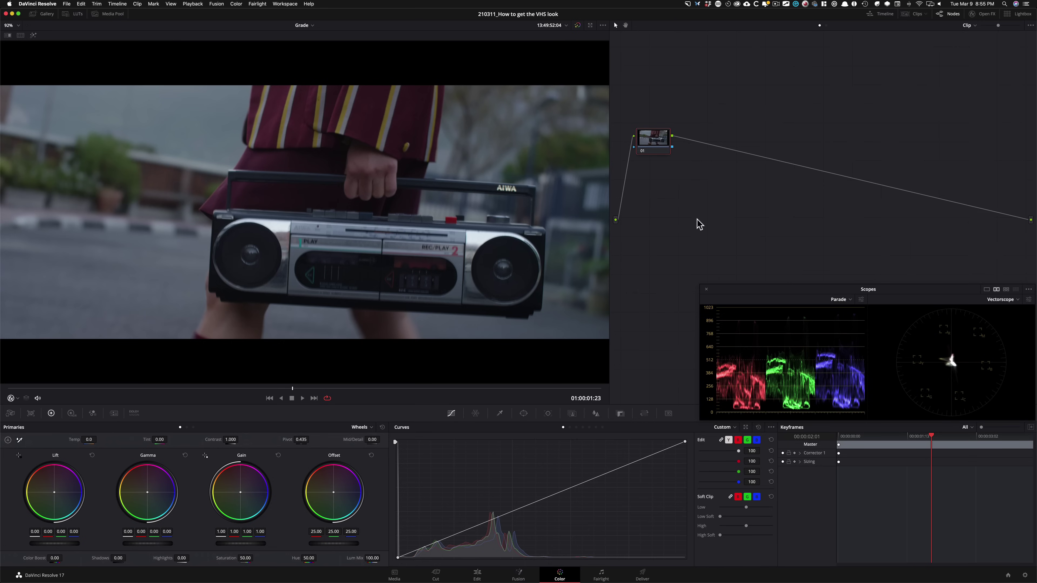
# - Label the first node "hi" and append two serial nodes labelled "pri" and "cst"
pyautogui.press('Tab')
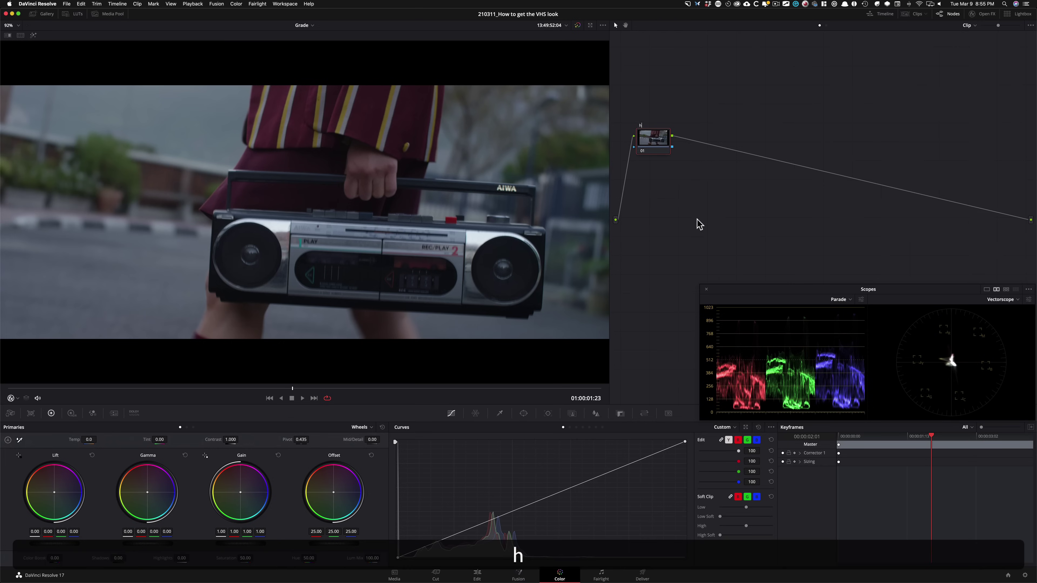
pyautogui.hotkey('alt', 's')
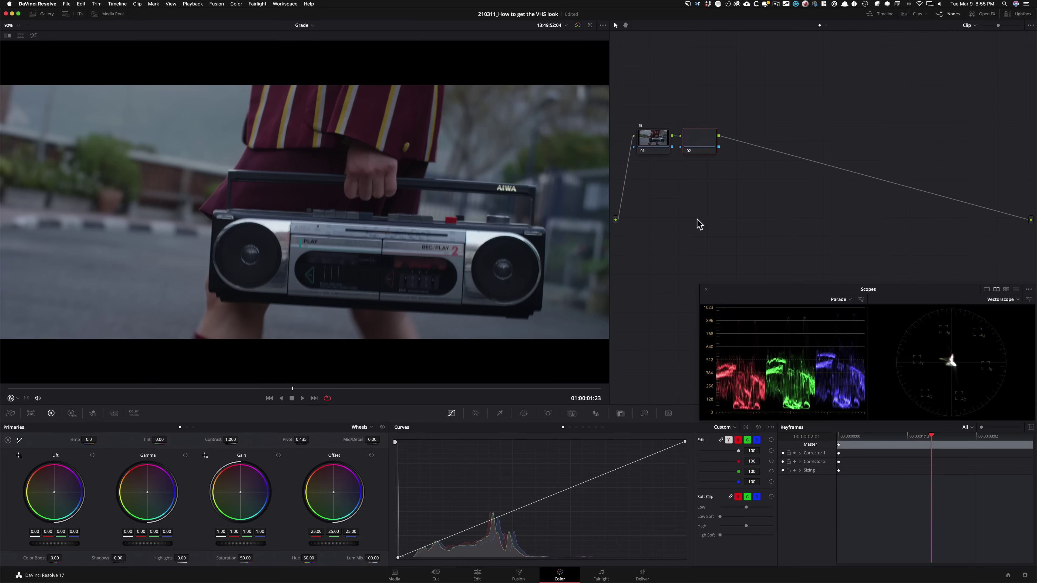
pyautogui.write('pri')
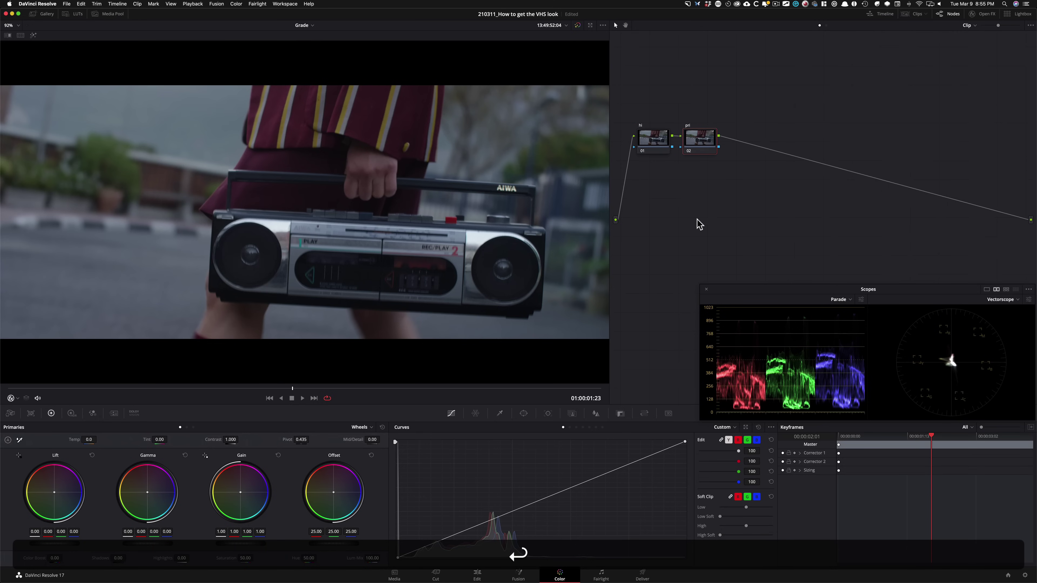
pyautogui.hotkey('alt', 's')
pyautogui.press('Tab')
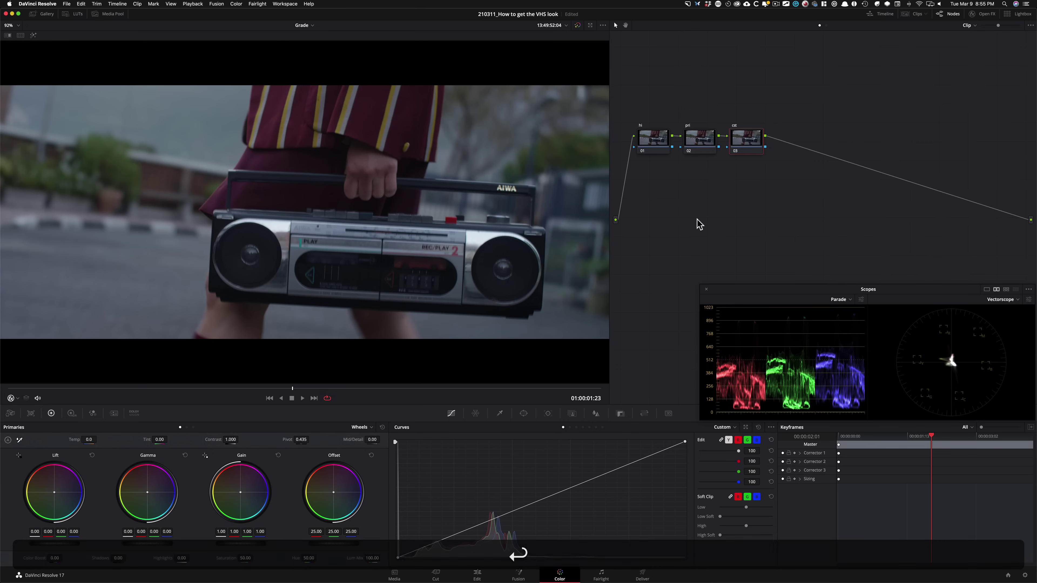
# - Append two more serial nodes after cst, labelled "lut" and "film dam"
pyautogui.hotkey('alt', 's')
pyautogui.press('Tab')
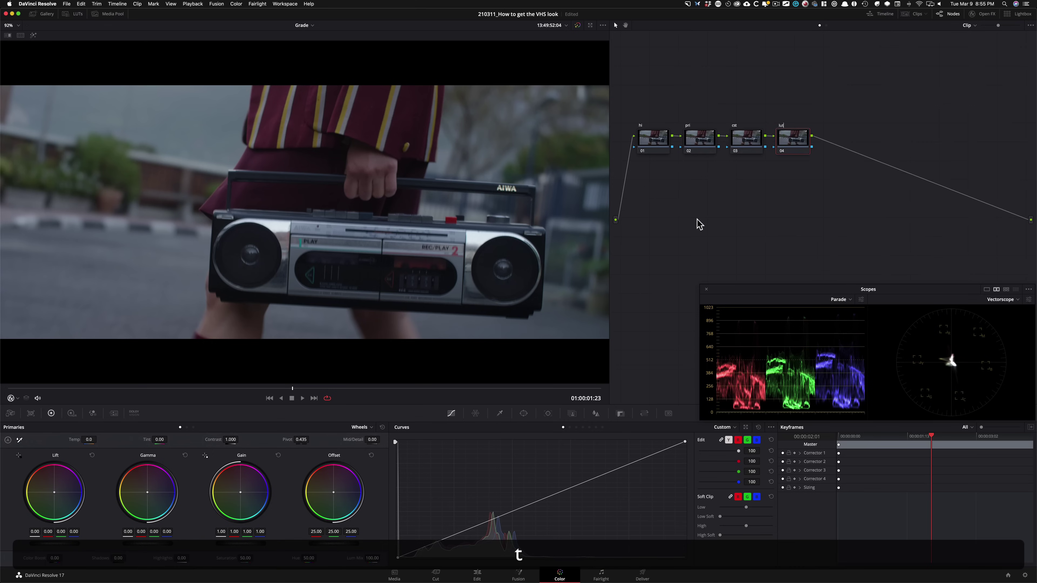
pyautogui.hotkey('alt', 's')
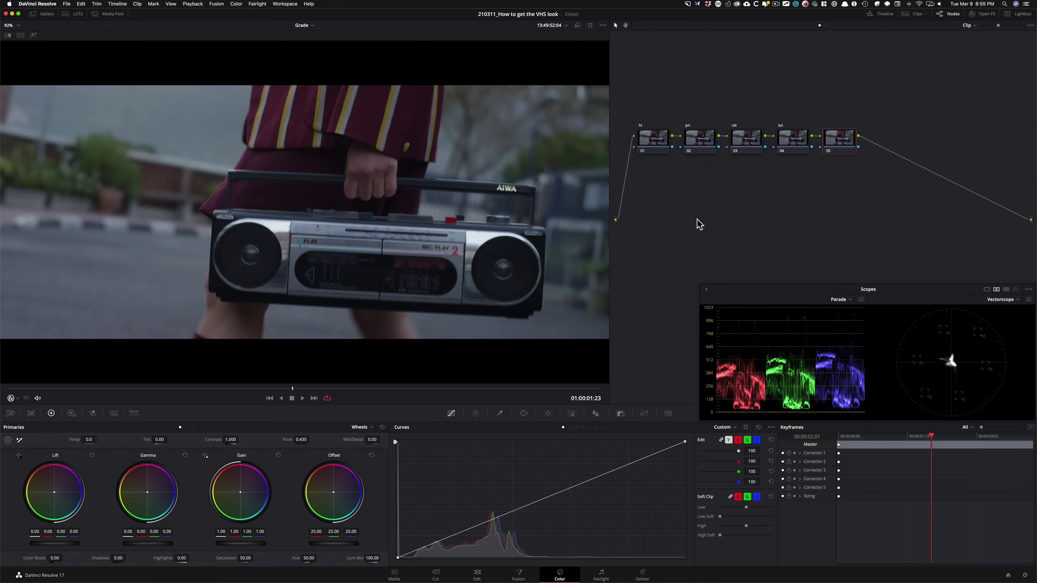
pyautogui.press('Tab')
pyautogui.write('fi')
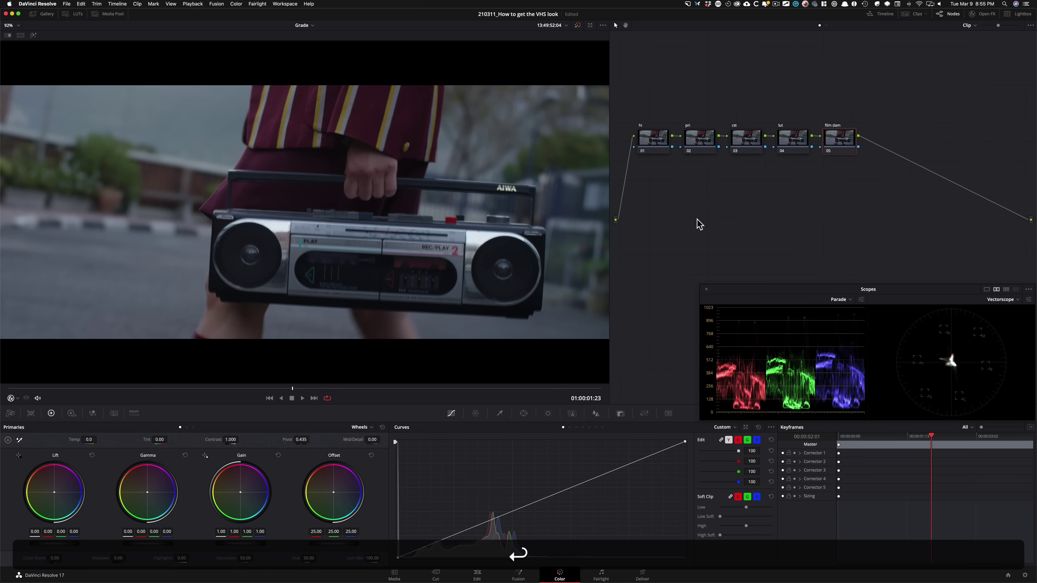
# - Append serial nodes labelled "vhs" and "global adj" to the end of the node chain
pyautogui.hotkey('alt', 's')
pyautogui.press('Tab')
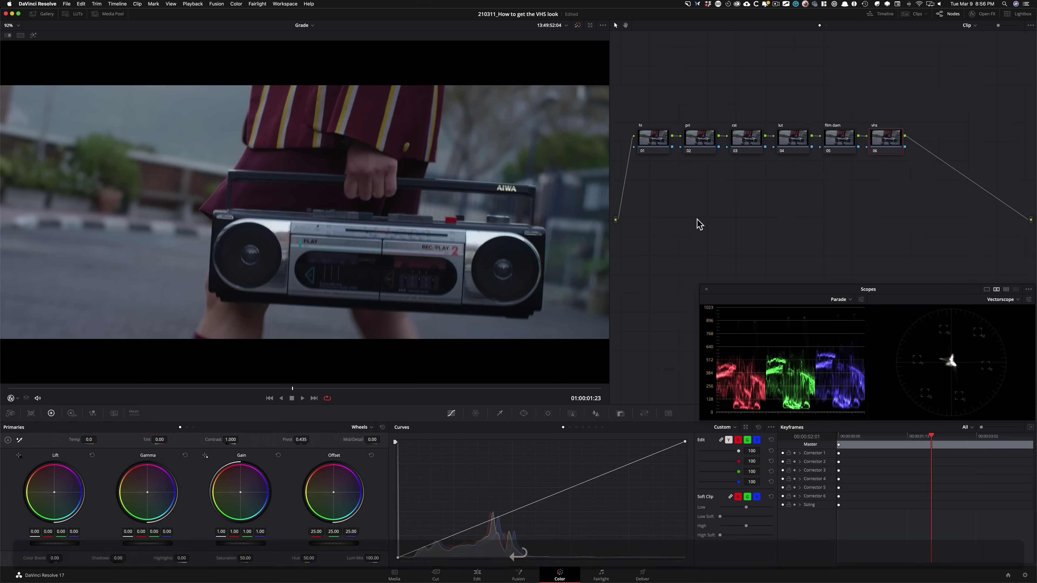
pyautogui.hotkey('alt', 's')
pyautogui.press('Tab')
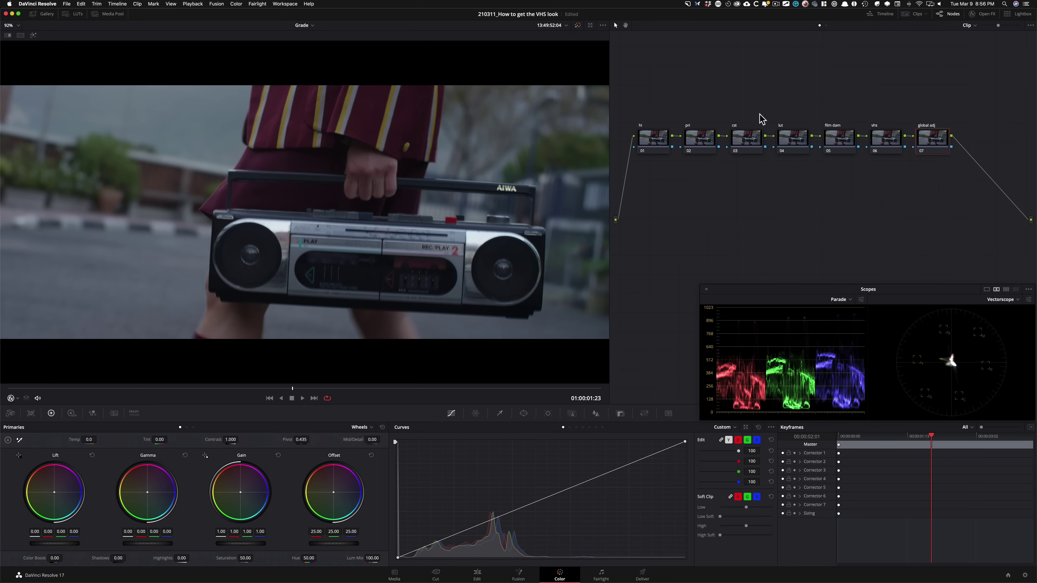
# - Move every node from pri through global adj into a second row beneath the hi node
pyautogui.moveTo(755, 117); pyautogui.dragTo(996, 167)
pyautogui.moveTo(747, 143); pyautogui.dragTo(869, 166)
pyautogui.click(658, 177)
pyautogui.moveTo(654, 178); pyautogui.dragTo(698, 182)
pyautogui.click(779, 145)
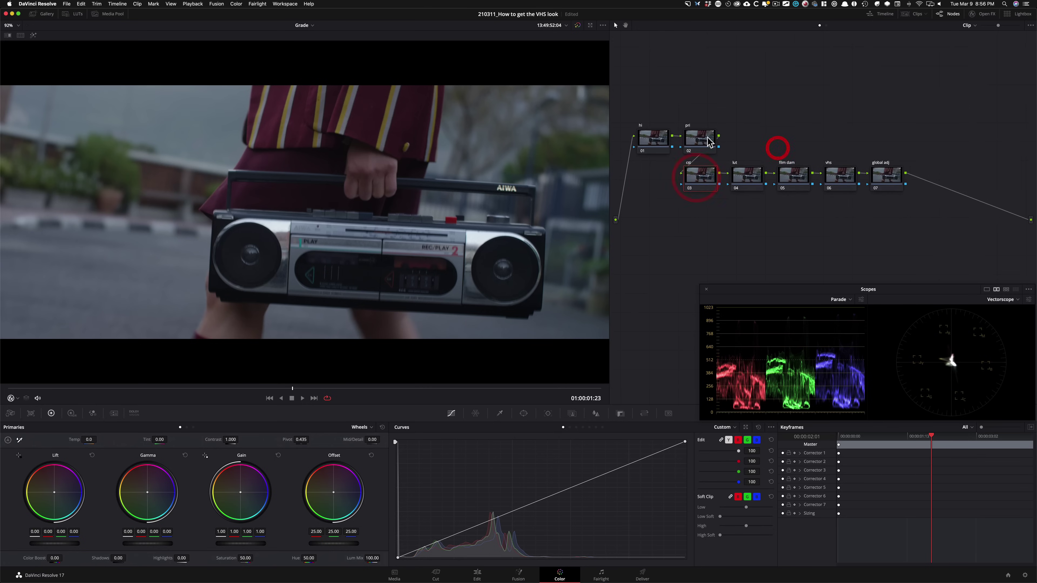
pyautogui.moveTo(701, 141); pyautogui.dragTo(655, 182)
pyautogui.click(756, 142)
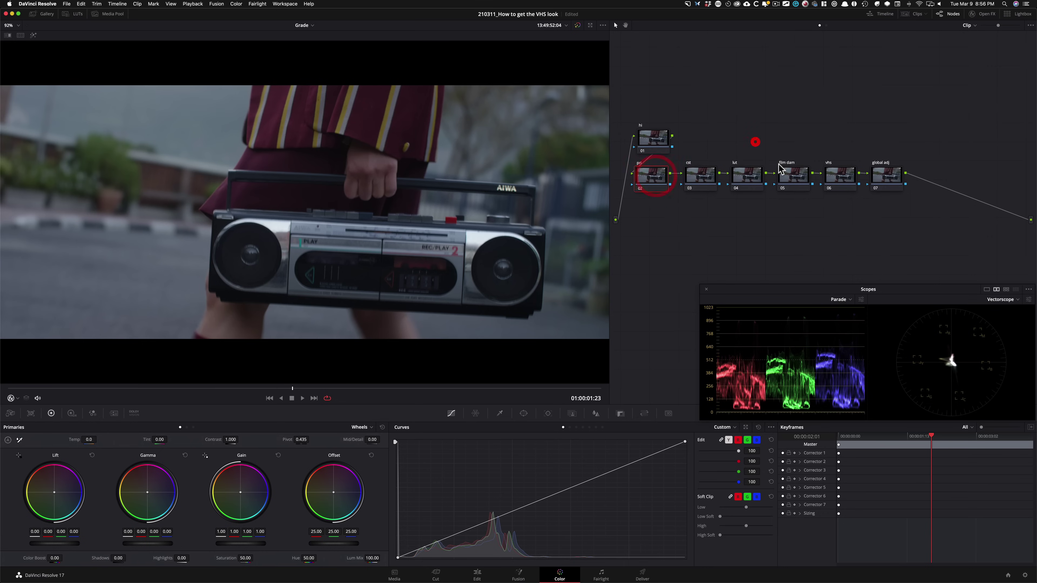
# - Move the film dam, vhs and global adj nodes into a third row and shift the whole node tree slightly lower
pyautogui.moveTo(788, 152); pyautogui.dragTo(924, 199)
pyautogui.moveTo(803, 176); pyautogui.dragTo(667, 220)
pyautogui.click(854, 163)
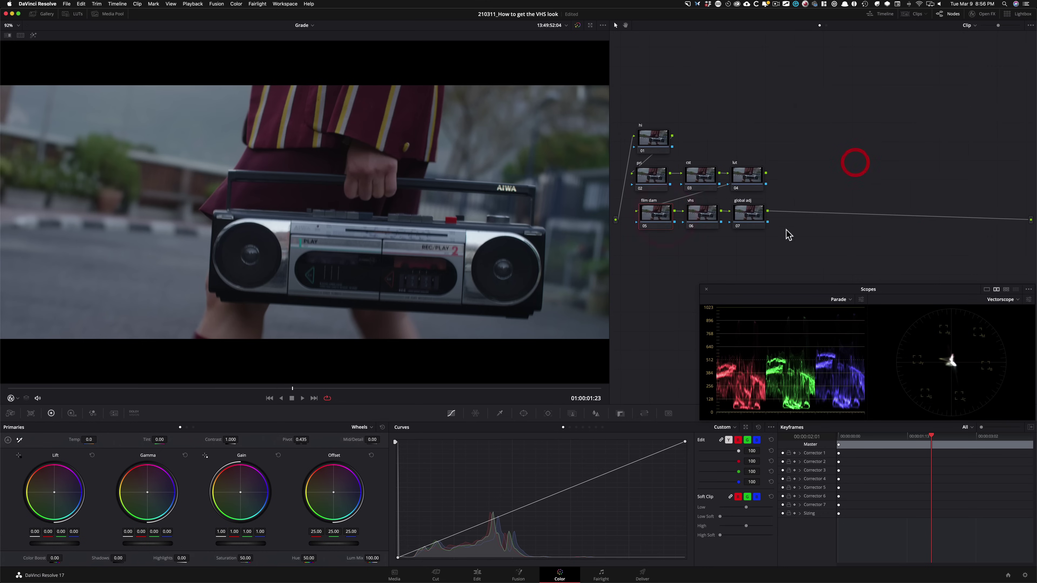
pyautogui.moveTo(799, 244); pyautogui.dragTo(648, 121)
pyautogui.moveTo(643, 140); pyautogui.dragTo(656, 164)
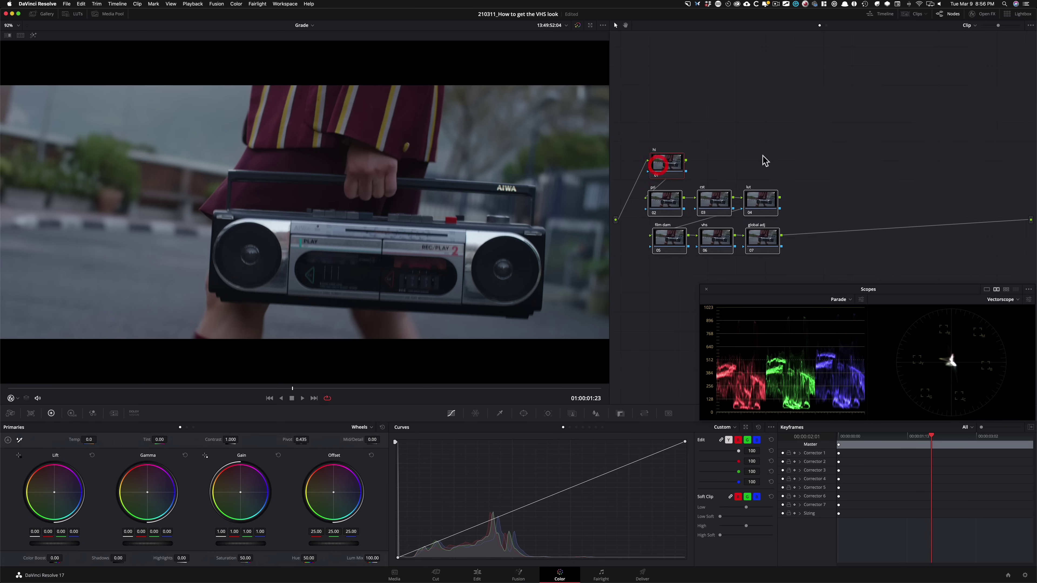
pyautogui.click(762, 156)
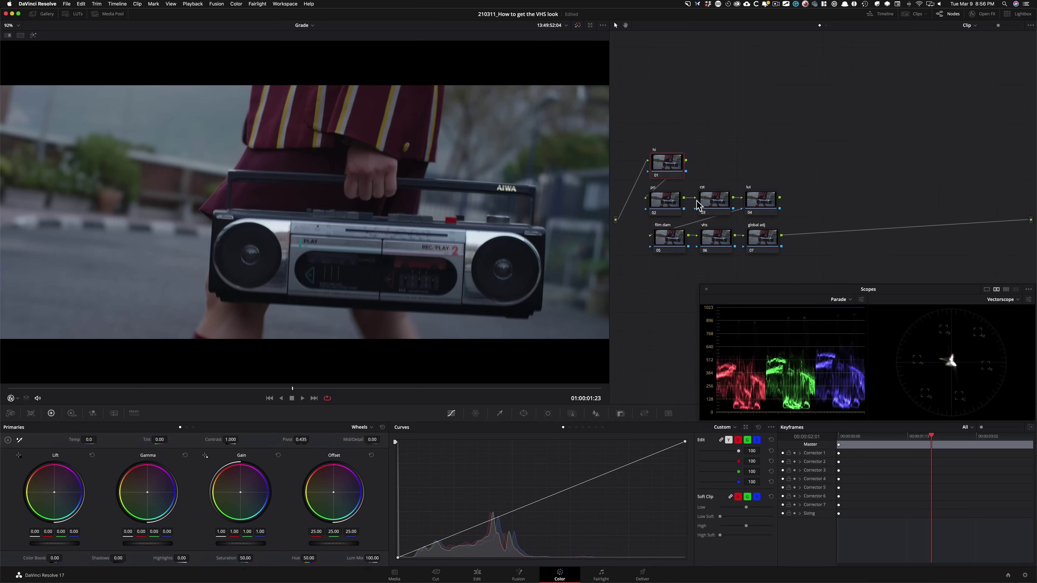
# - Apply the Rec709 Fujifilm 3513DI D55 film look LUT to the lut node and close the LUT browser
pyautogui.click(711, 203)
pyautogui.click(758, 200)
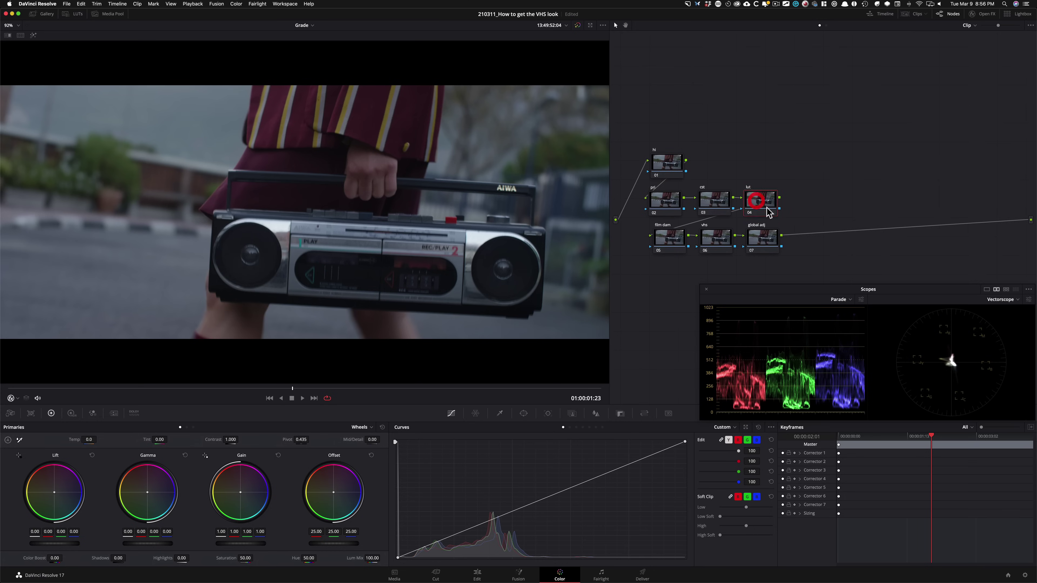
pyautogui.click(76, 14)
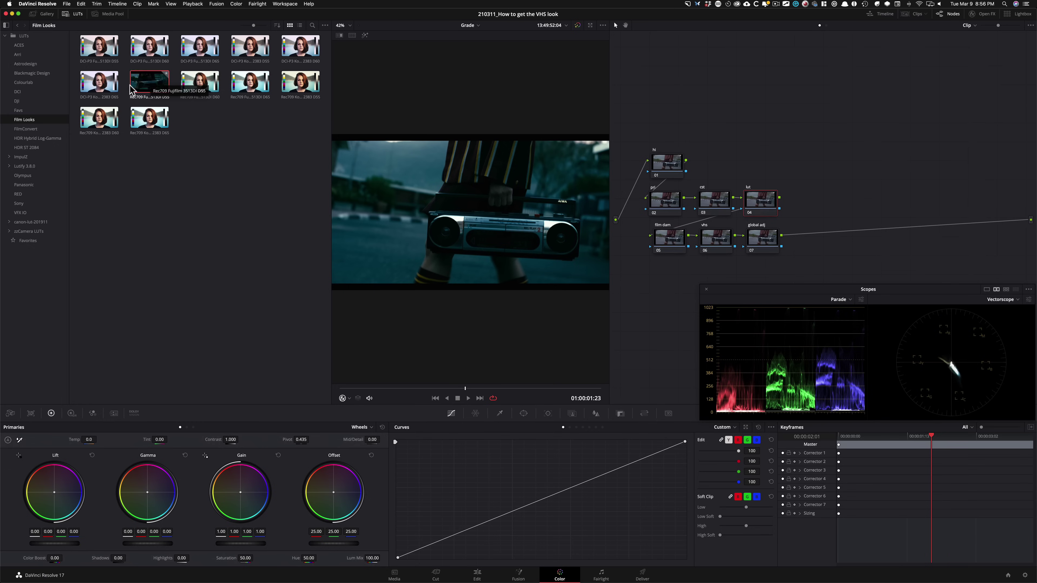
pyautogui.doubleClick(141, 86)
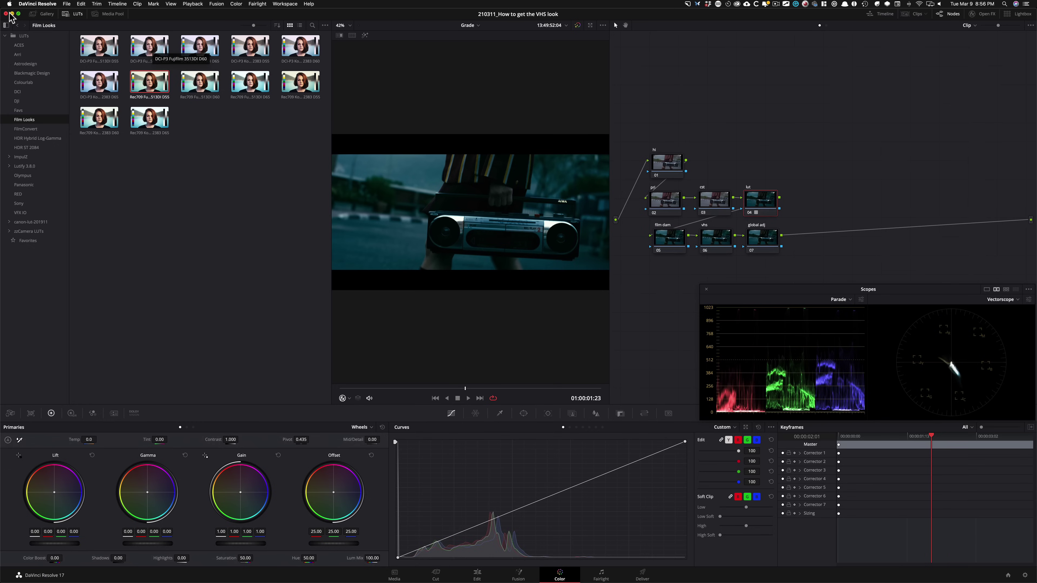
pyautogui.click(69, 14)
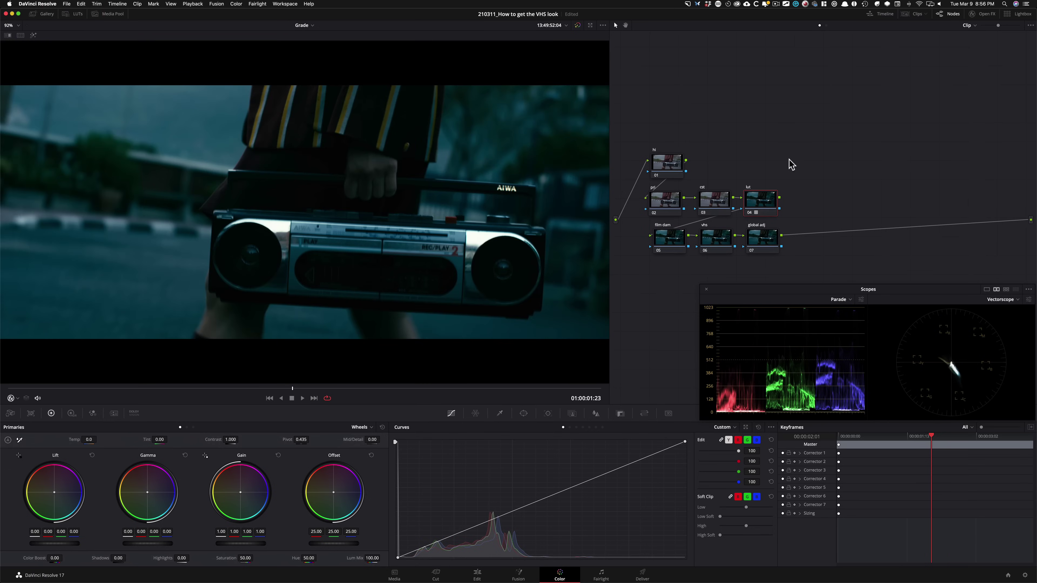
# - Add the Color Space Transform effect from the Open FX library to the cst node
pyautogui.hotkey('shift', ';')
pyautogui.click(984, 14)
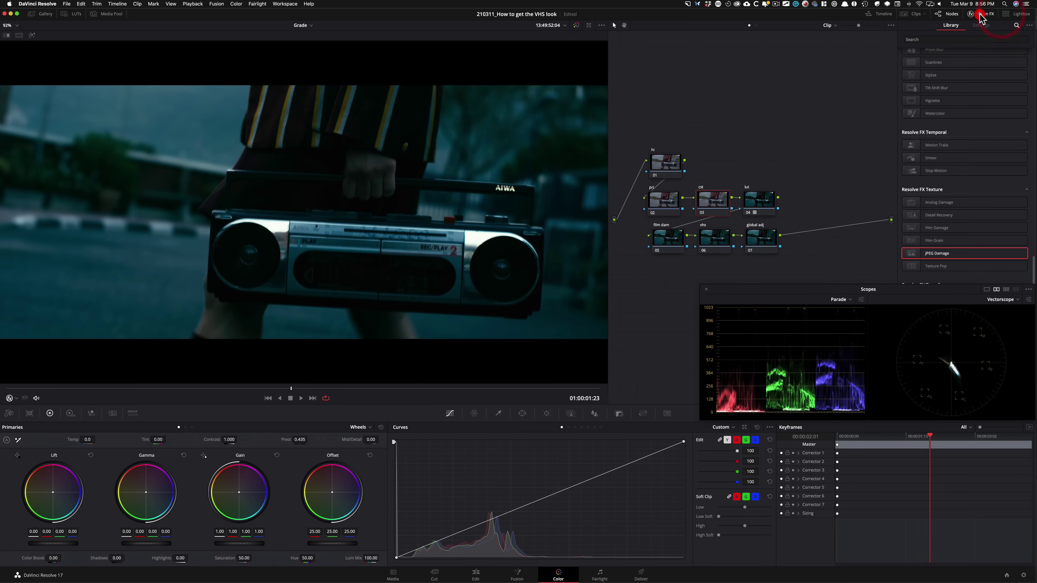
pyautogui.press('ctrl+super+Return')
pyautogui.press('ctrl+alt+super+Return')
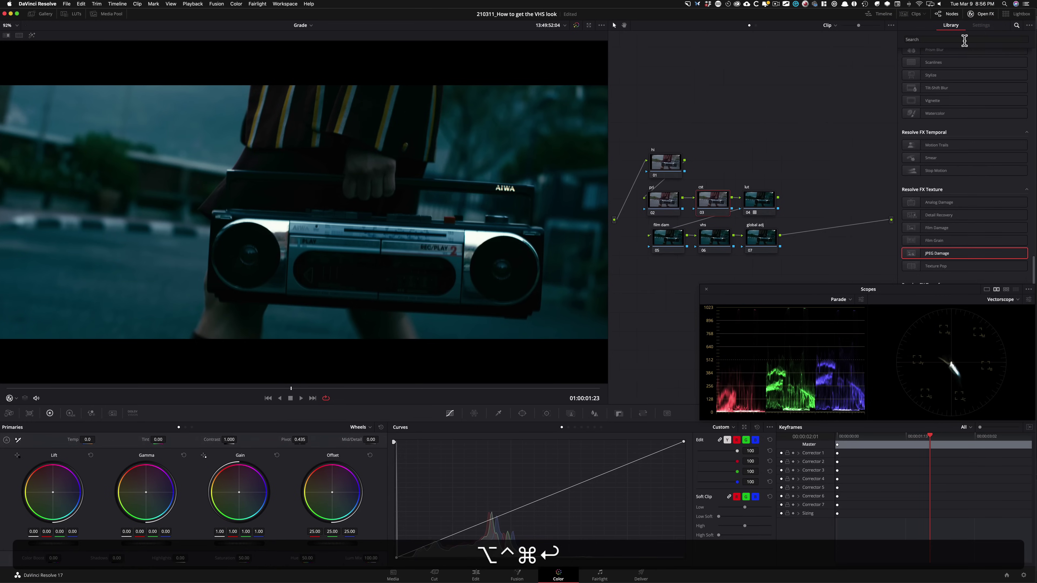
pyautogui.hotkey('ctrl', 'alt', 'Return')
pyautogui.press('super')
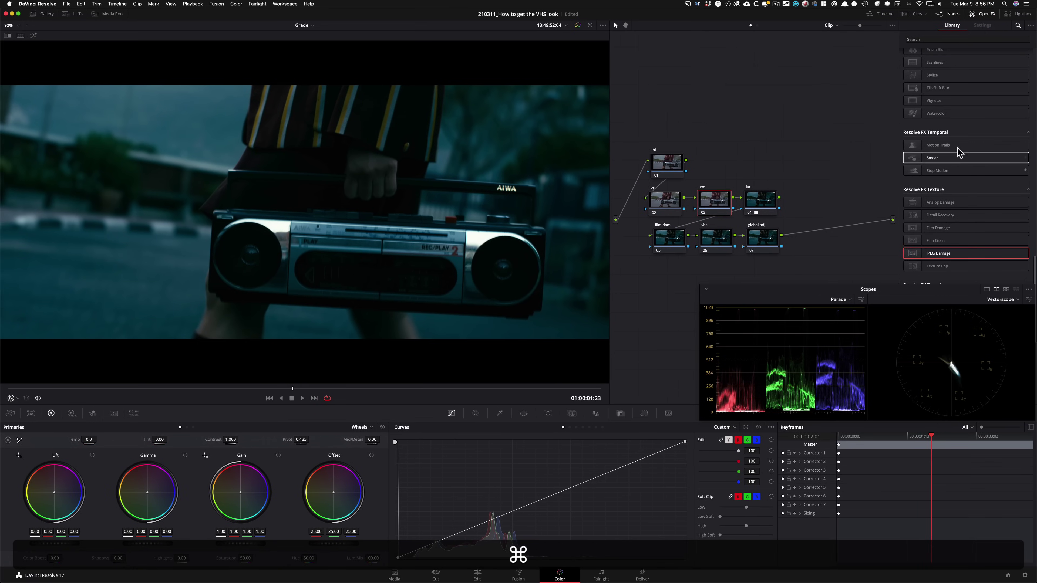
pyautogui.scroll(15, 1034, 272)
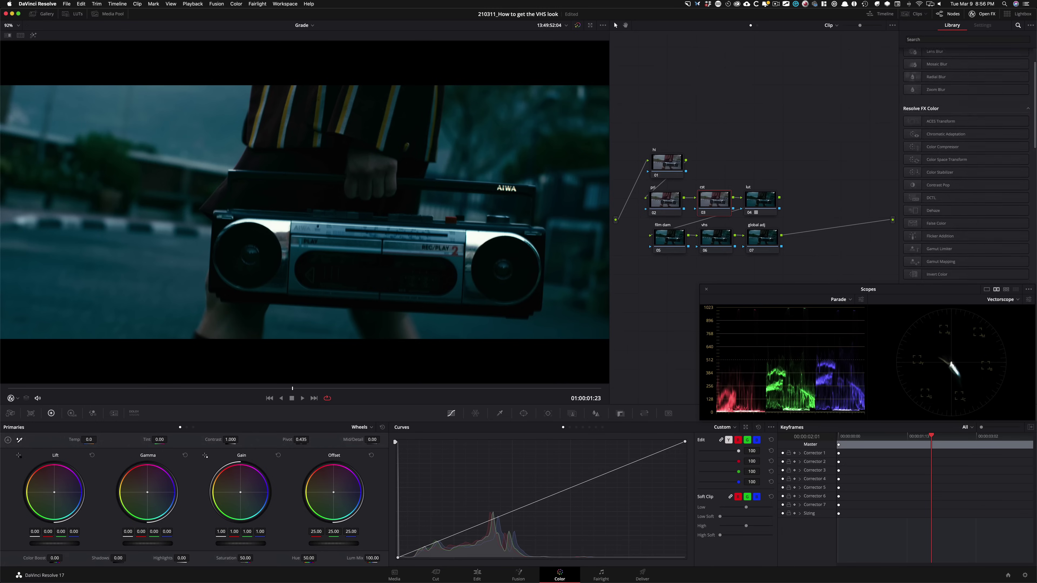
pyautogui.scroll(-2, 963, 164)
pyautogui.moveTo(939, 167); pyautogui.dragTo(717, 200)
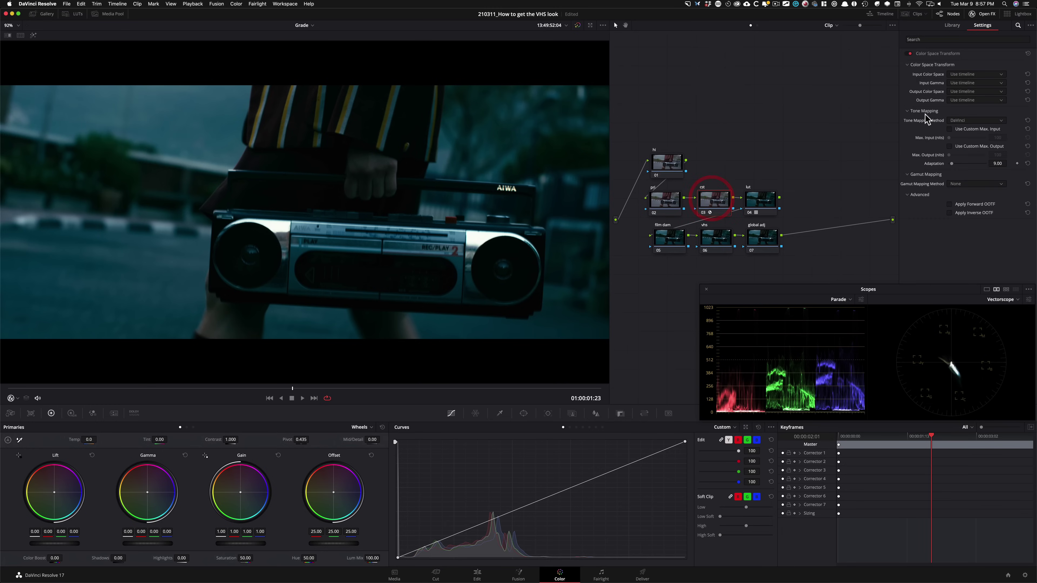
# - Set the Color Space Transform's output gamma to Cineon Film Log and compare the image with the node off and on
pyautogui.click(973, 102)
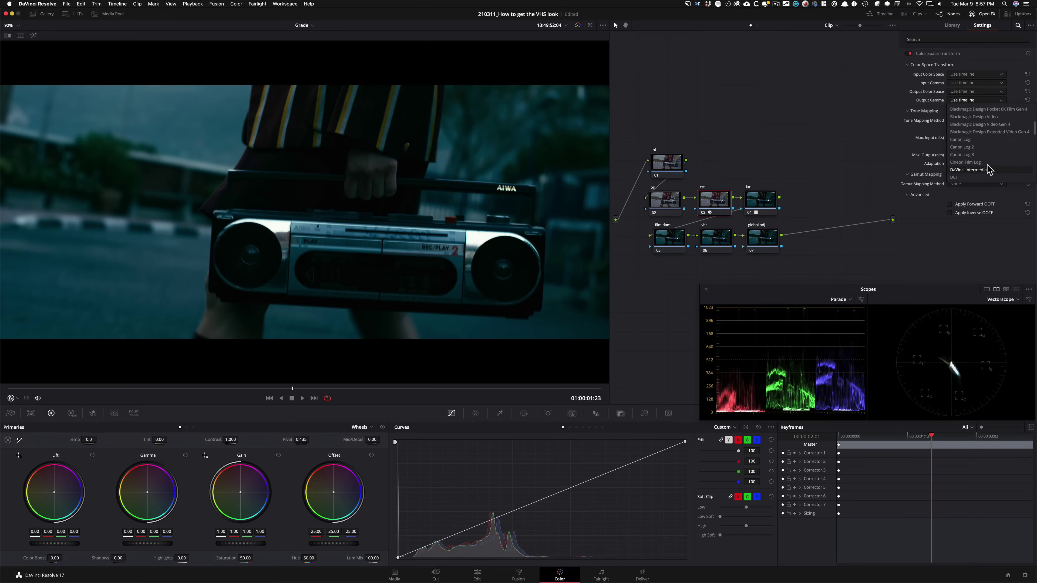
pyautogui.click(974, 165)
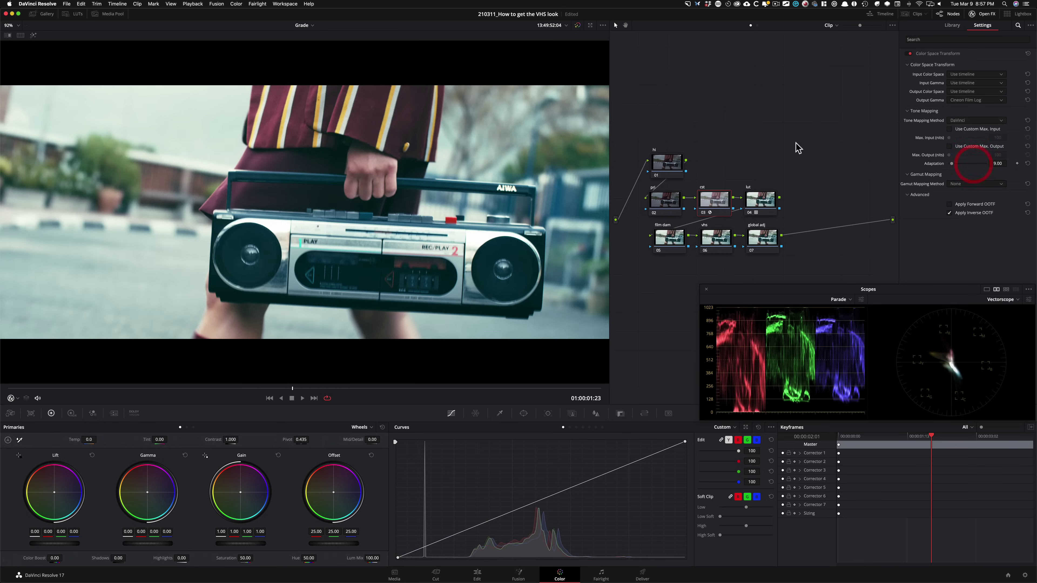
pyautogui.click(769, 144)
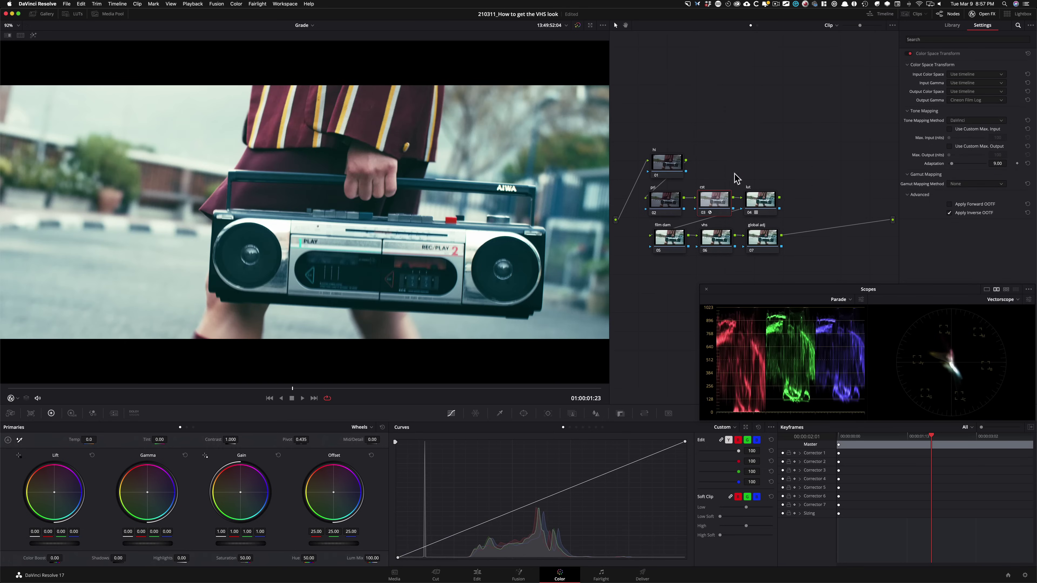
pyautogui.press('super+d')
pyautogui.press('super+d')
# - Lower the pri node's gain to 0.82 and compare the image with that node off and on
pyautogui.hotkey('shift', ';')
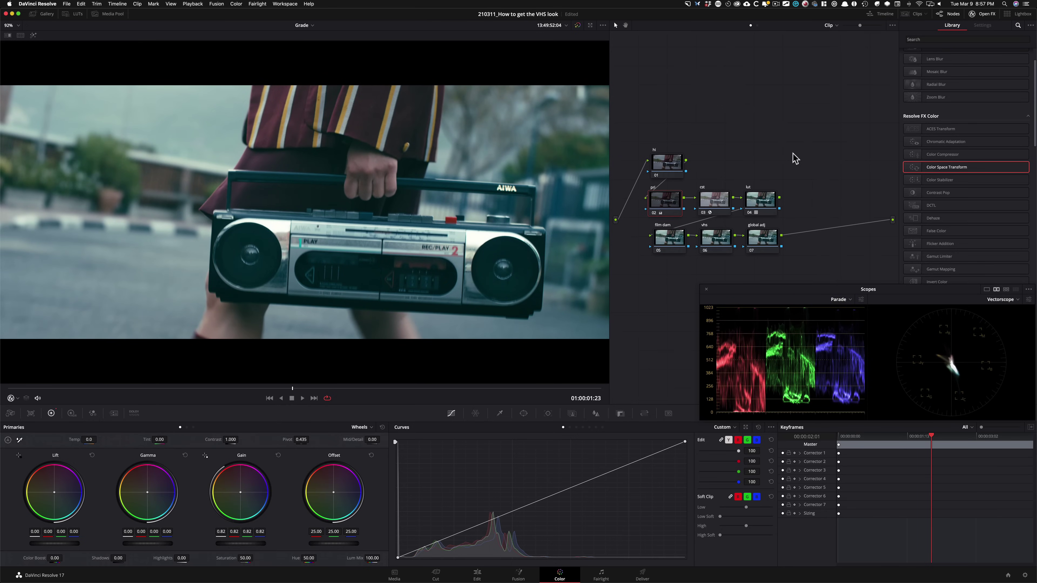
pyautogui.press('super+d')
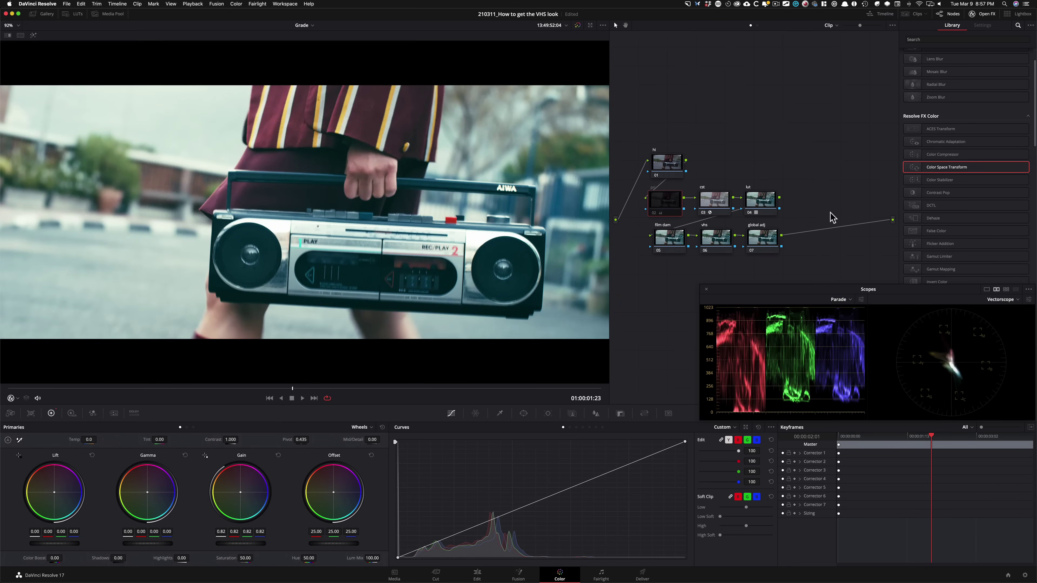
pyautogui.press('super+d')
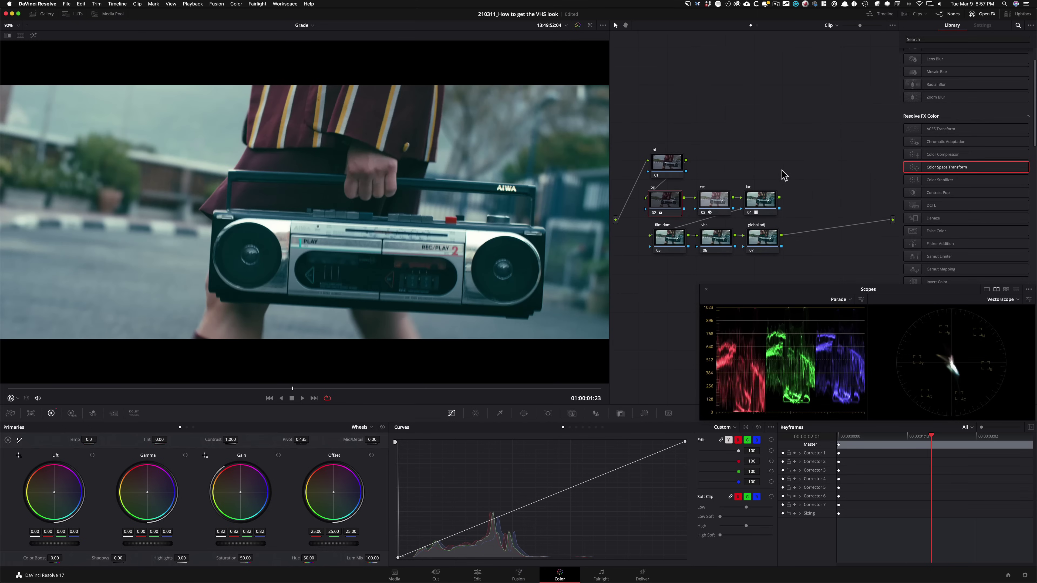
pyautogui.press('super+d')
pyautogui.press('super+d')
# - Qualify the highlights on the hi node with luminance low 61.8 and low softness 7.5, and set its gain to 0.85
pyautogui.hotkey('shift', ';')
pyautogui.hotkey('alt', 'q')
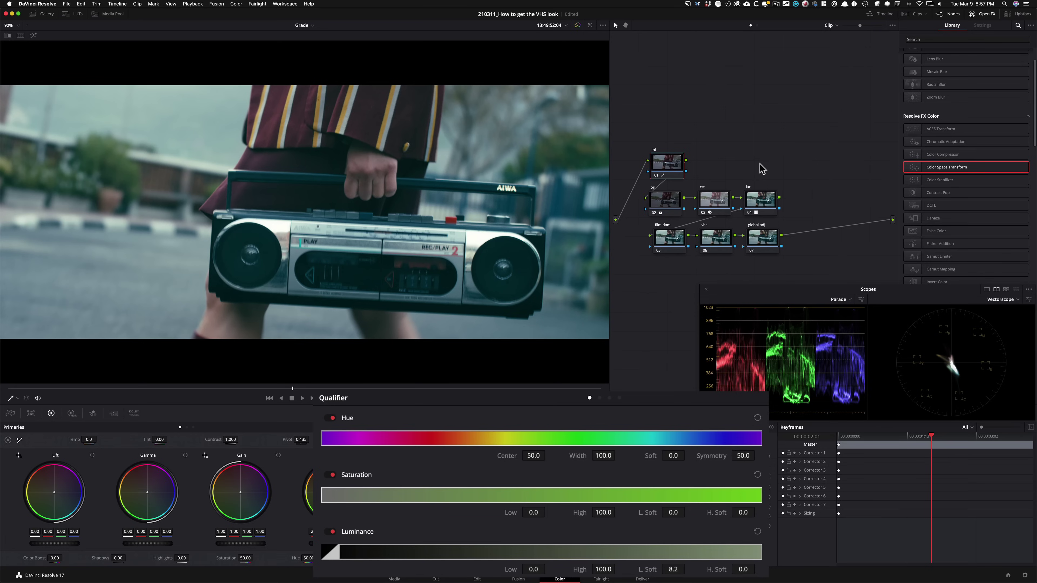
pyautogui.hotkey('shift', 'h')
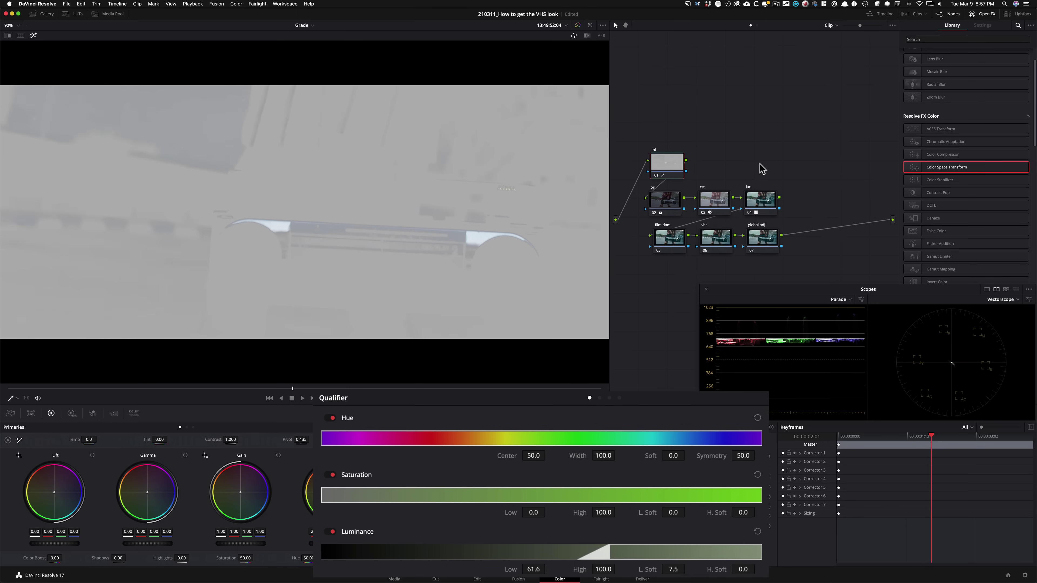
pyautogui.hotkey('shift', 'h')
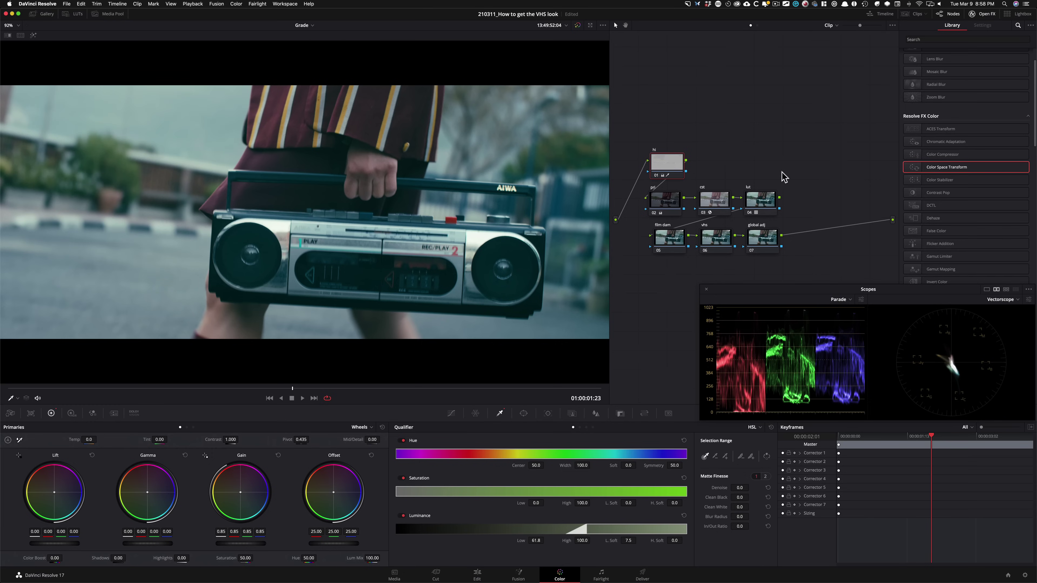
# - Add the Film Damage effect from the Open FX library to the film dam node
pyautogui.press('Return')
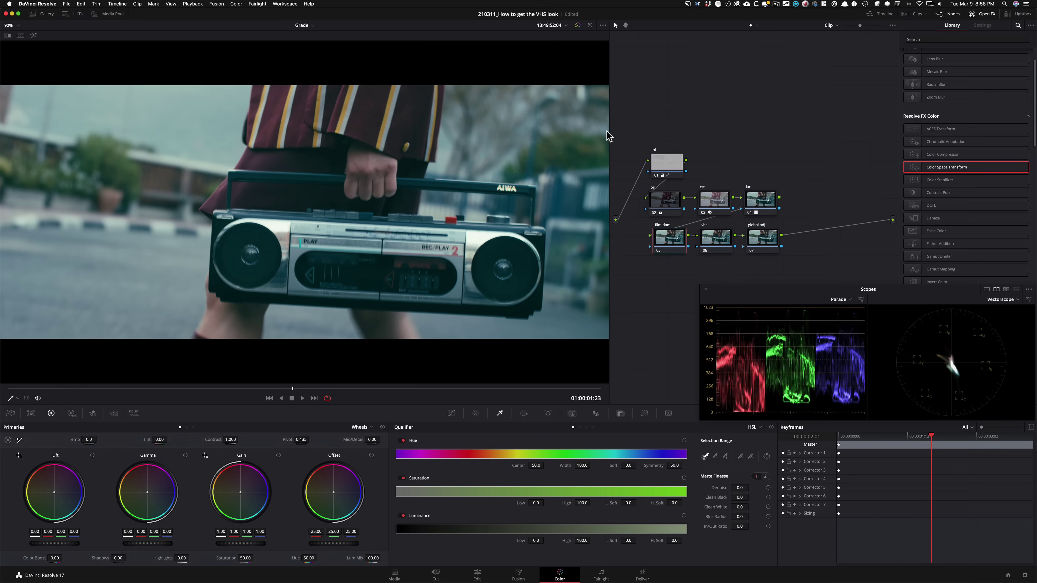
pyautogui.moveTo(1036, 87); pyautogui.dragTo(1030, 308)
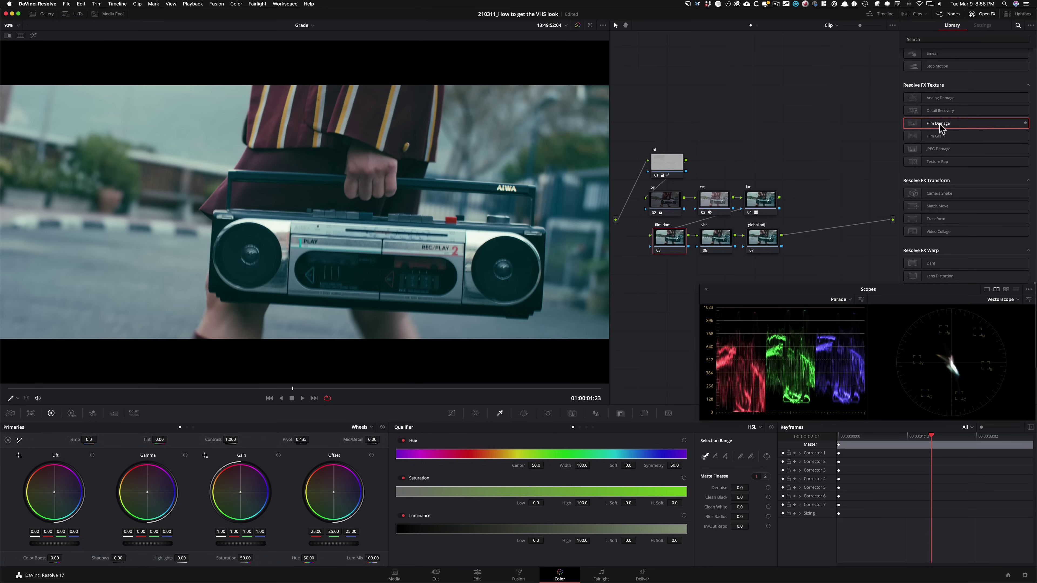
pyautogui.moveTo(941, 124); pyautogui.dragTo(748, 142)
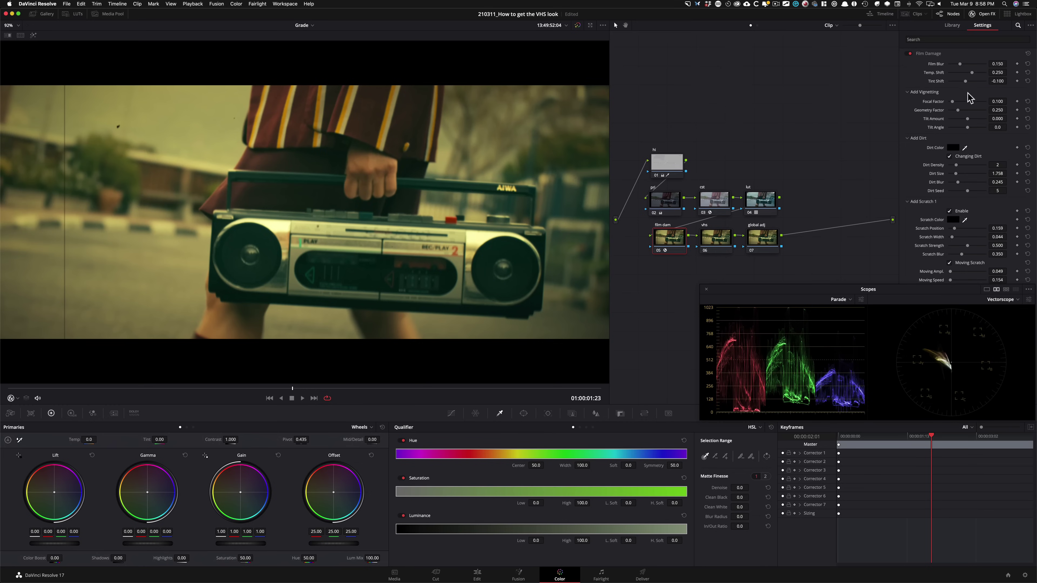
# - Turn off Film Damage's changing dirt and its first scratch, and set the dirt density to 0
pyautogui.click(958, 157)
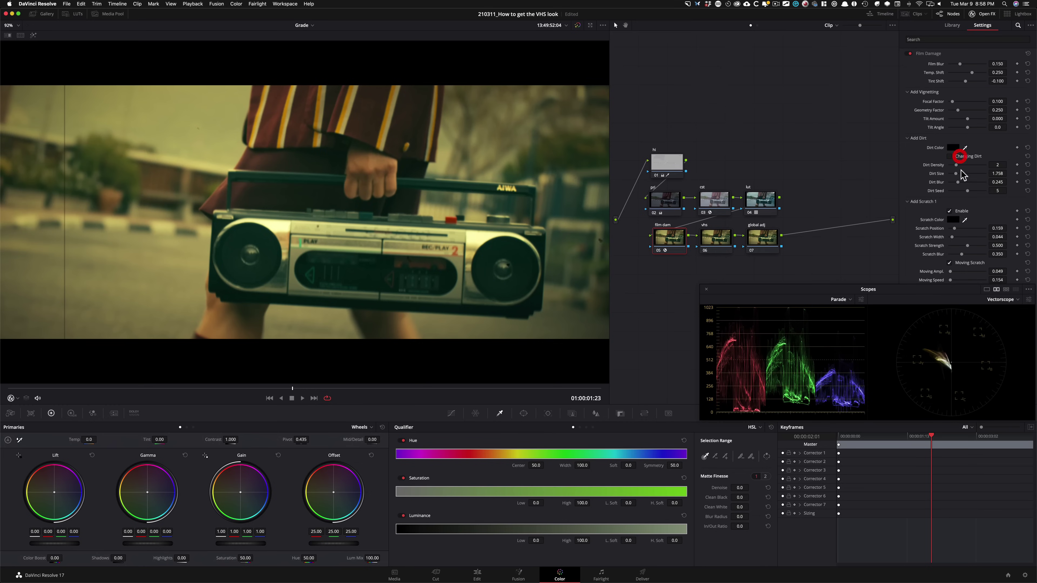
pyautogui.click(961, 211)
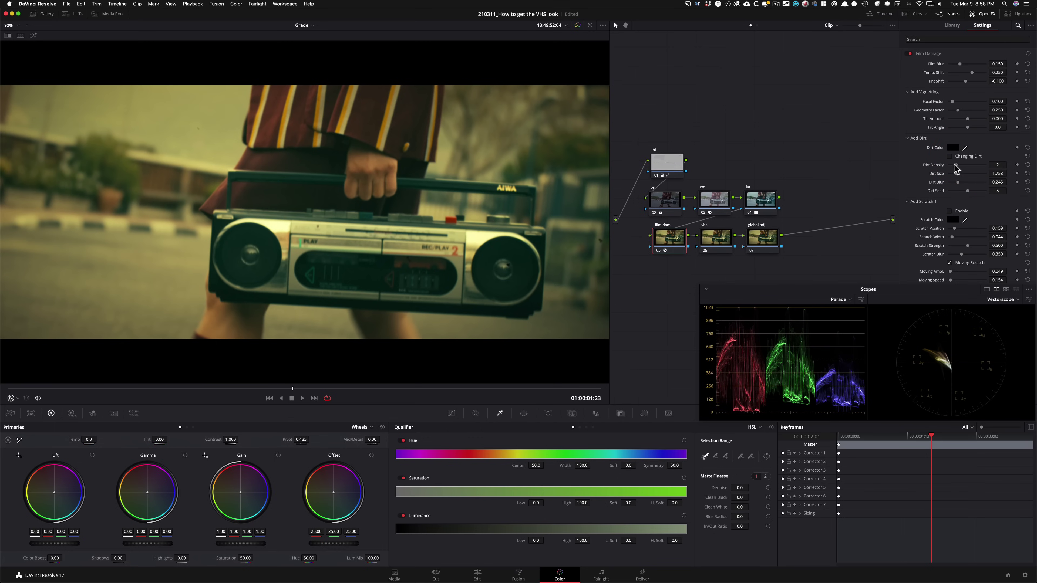
pyautogui.moveTo(957, 165); pyautogui.dragTo(848, 161)
# - Set Film Damage's film blur to 0.079 and its temperature shift to 0.125
pyautogui.press('super+6')
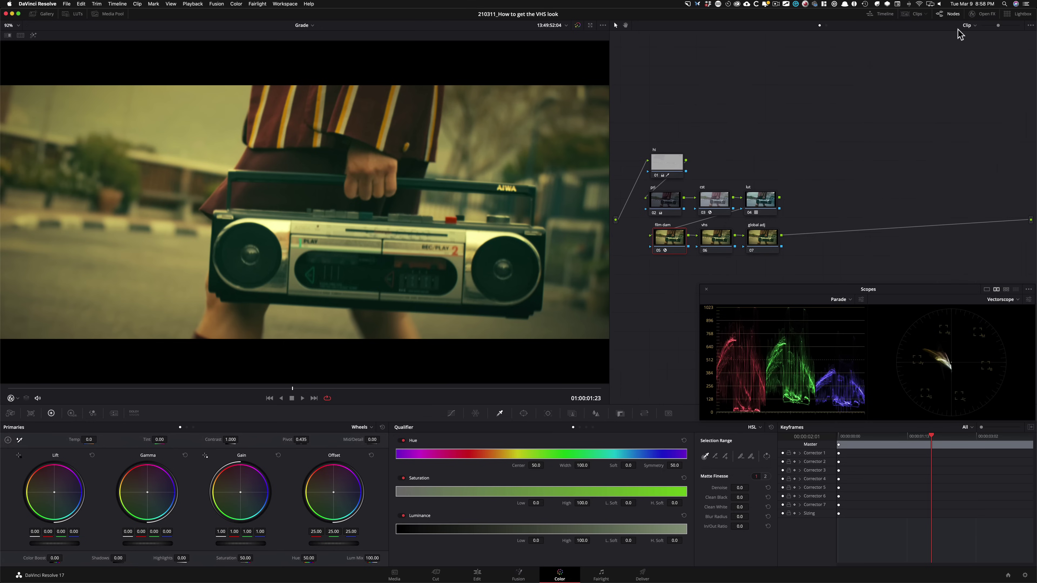
pyautogui.click(974, 15)
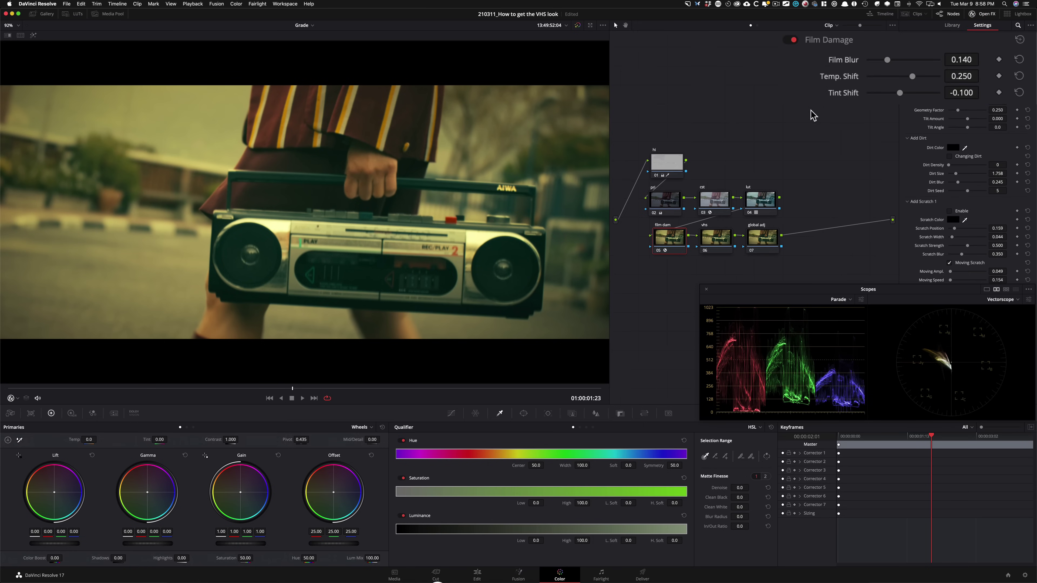
pyautogui.moveTo(879, 59); pyautogui.dragTo(879, 60)
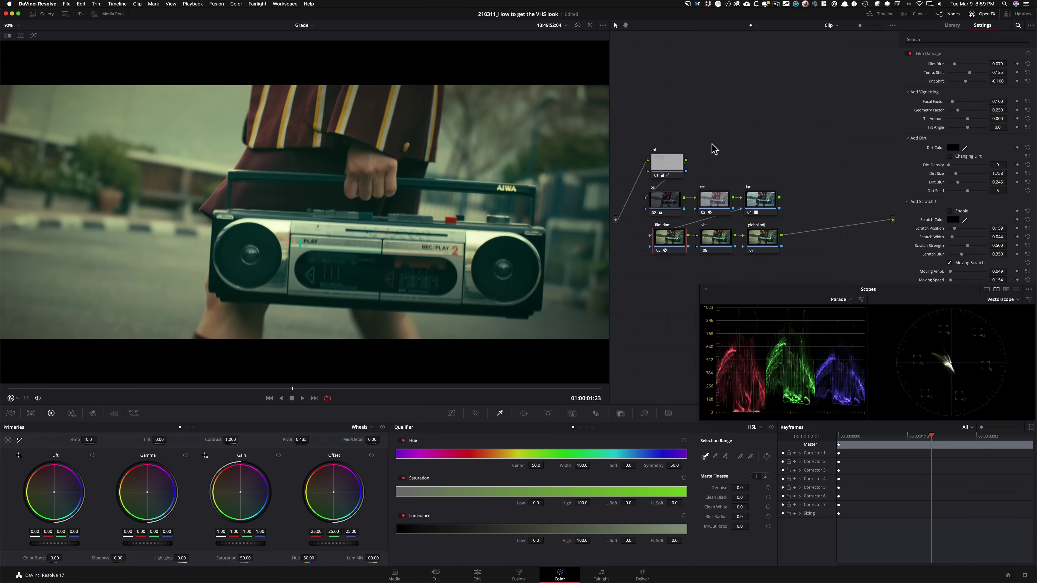
# - Add the Analog Damage effect to the vhs node and choose its 1990s preset
pyautogui.hotkey('alt', 'shift', "'")
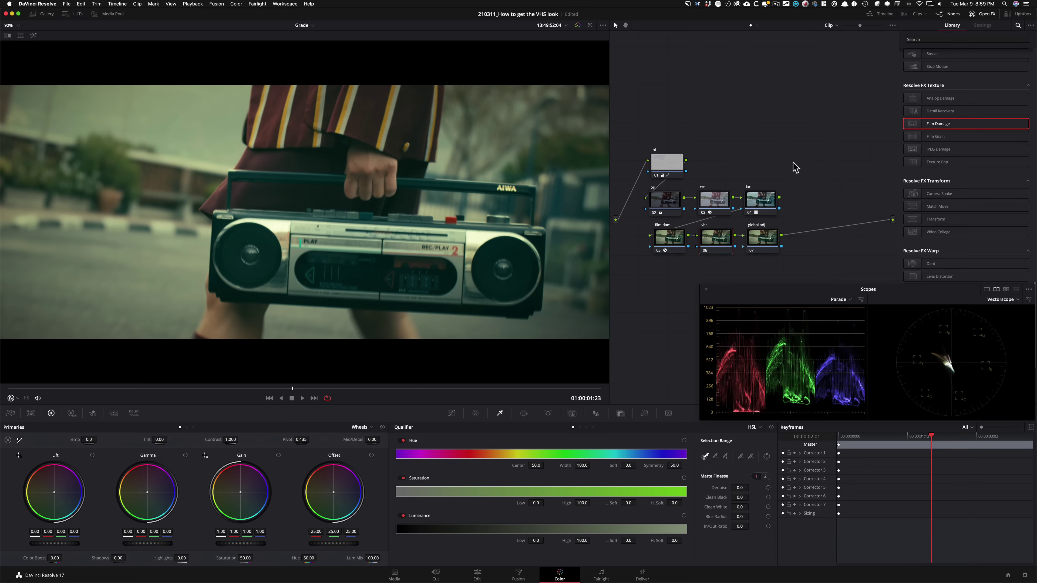
pyautogui.moveTo(926, 104); pyautogui.dragTo(719, 246)
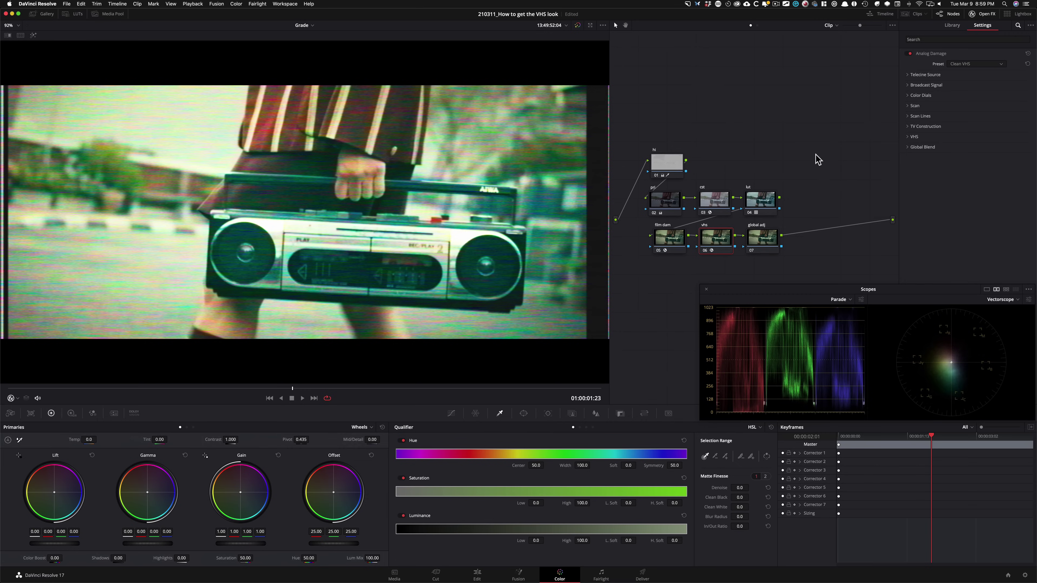
pyautogui.click(978, 64)
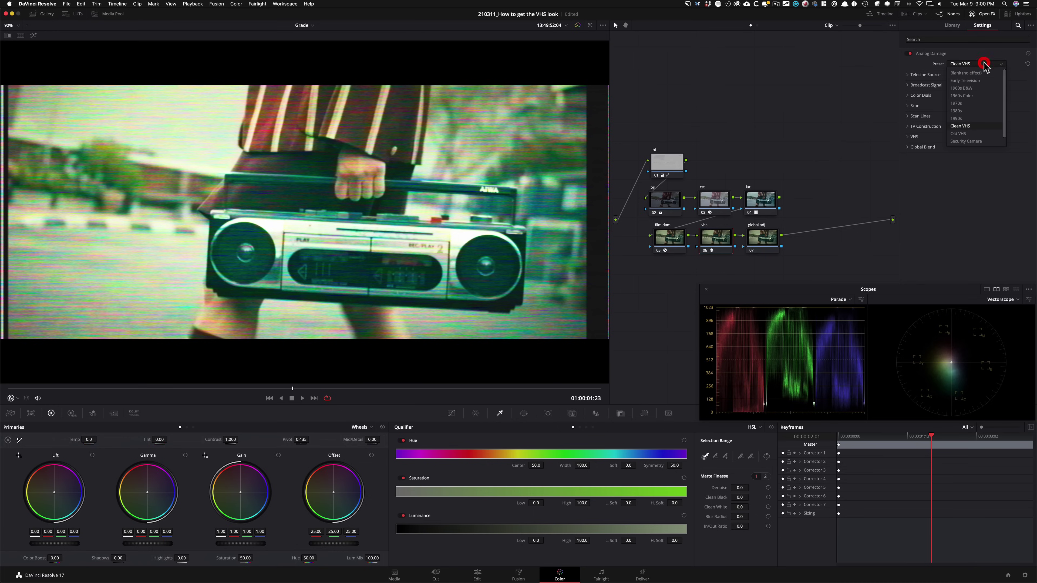
pyautogui.click(965, 119)
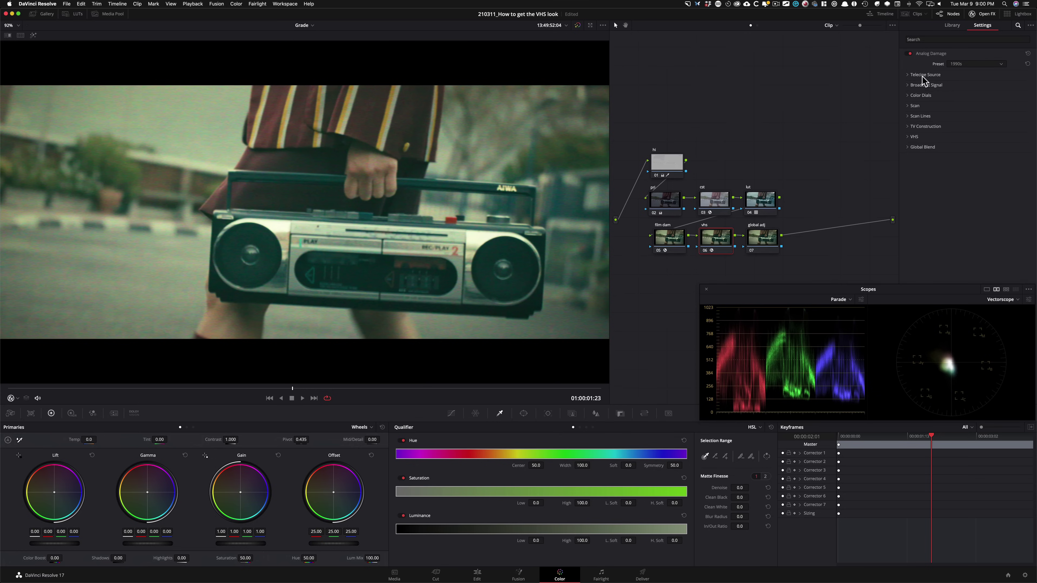
# - Raise Analog Damage's color dial to 1.926 and compare the image with the vhs node off and on
pyautogui.click(909, 97)
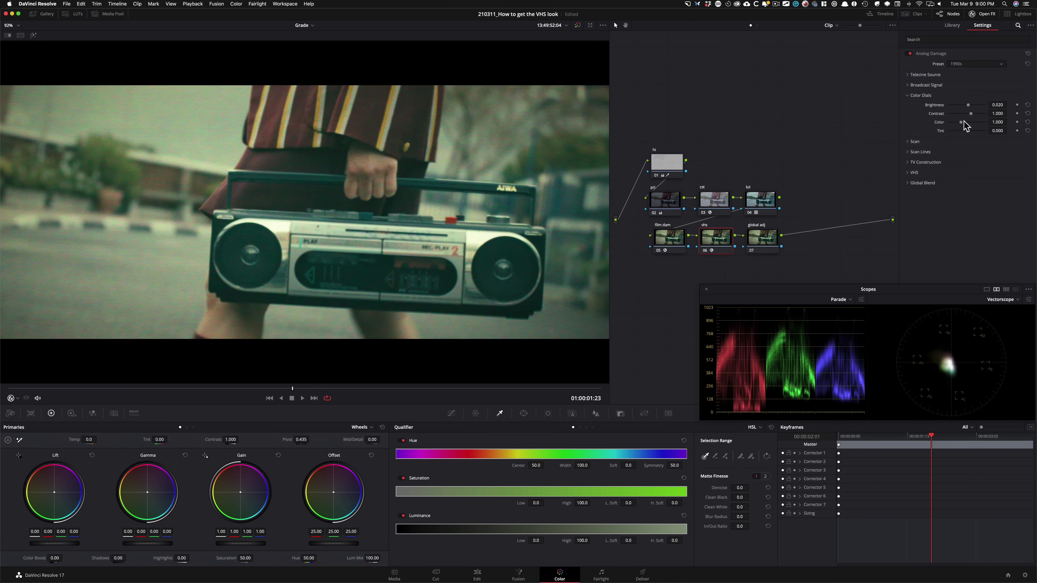
pyautogui.moveTo(962, 123); pyautogui.dragTo(973, 128)
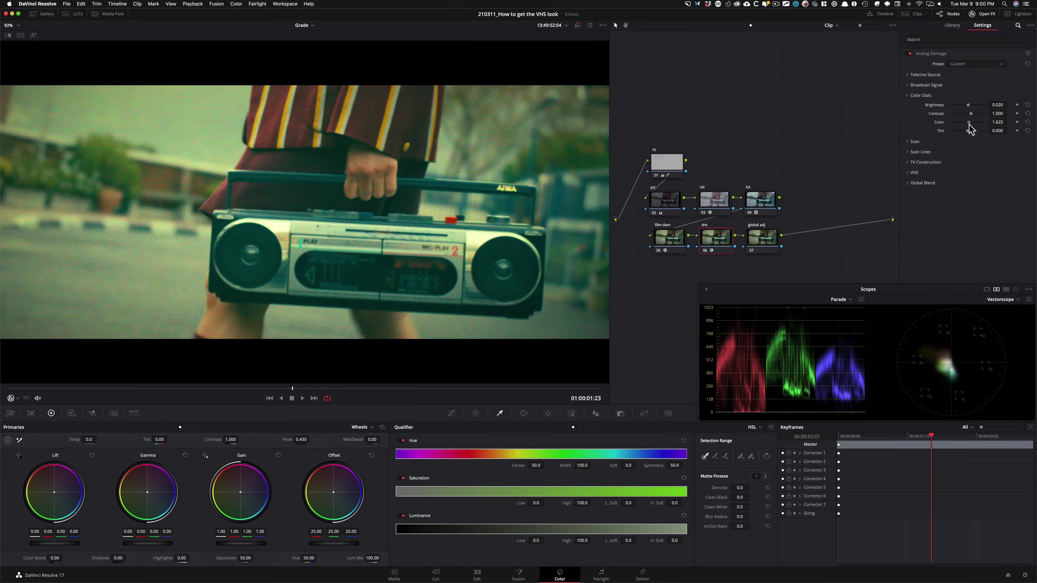
pyautogui.moveTo(971, 129); pyautogui.dragTo(973, 129)
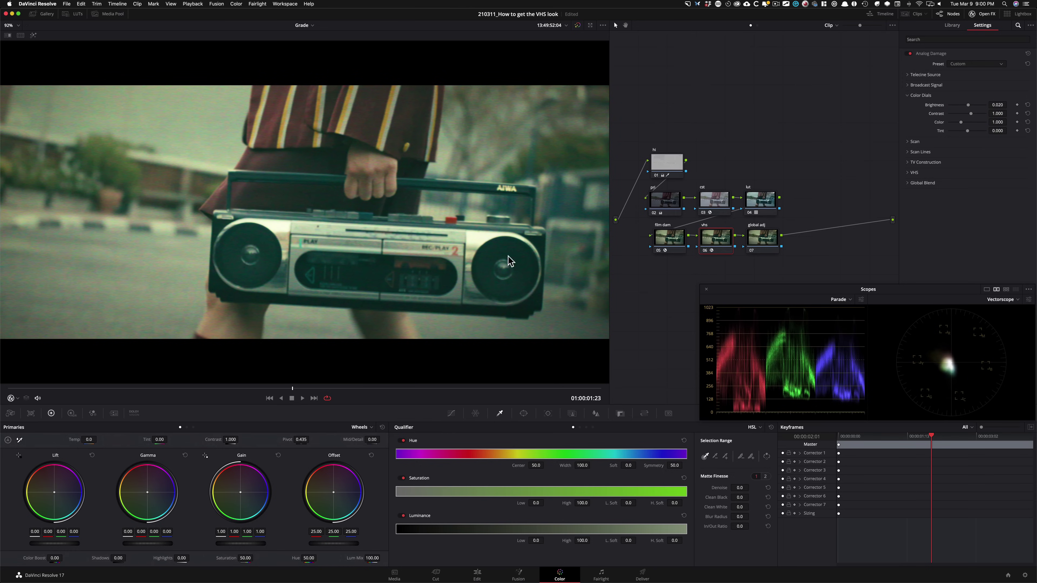
pyautogui.press('super+z')
pyautogui.press('super+shift+z')
pyautogui.moveTo(967, 122); pyautogui.dragTo(975, 126)
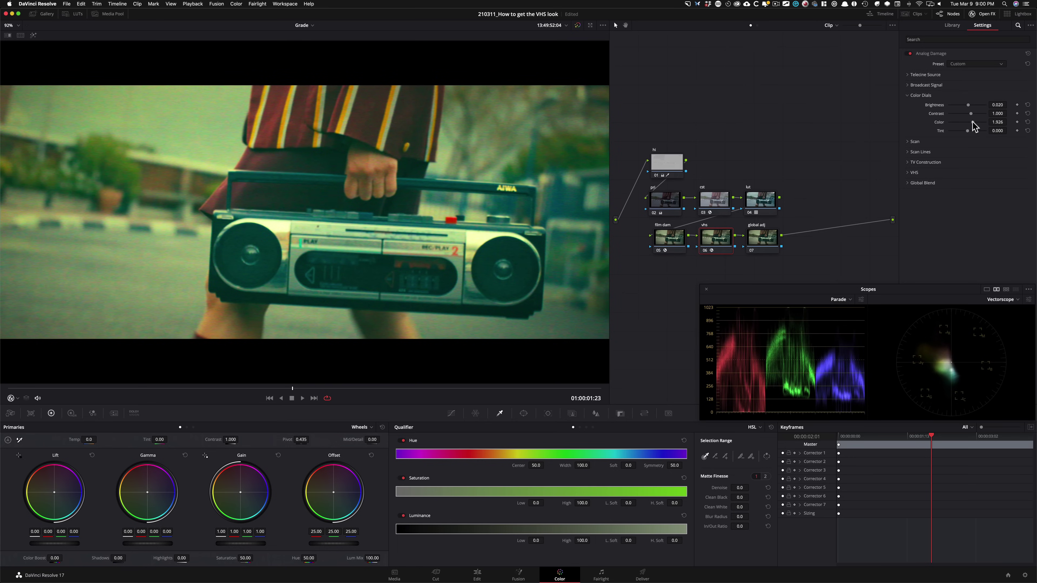
pyautogui.press('super+d')
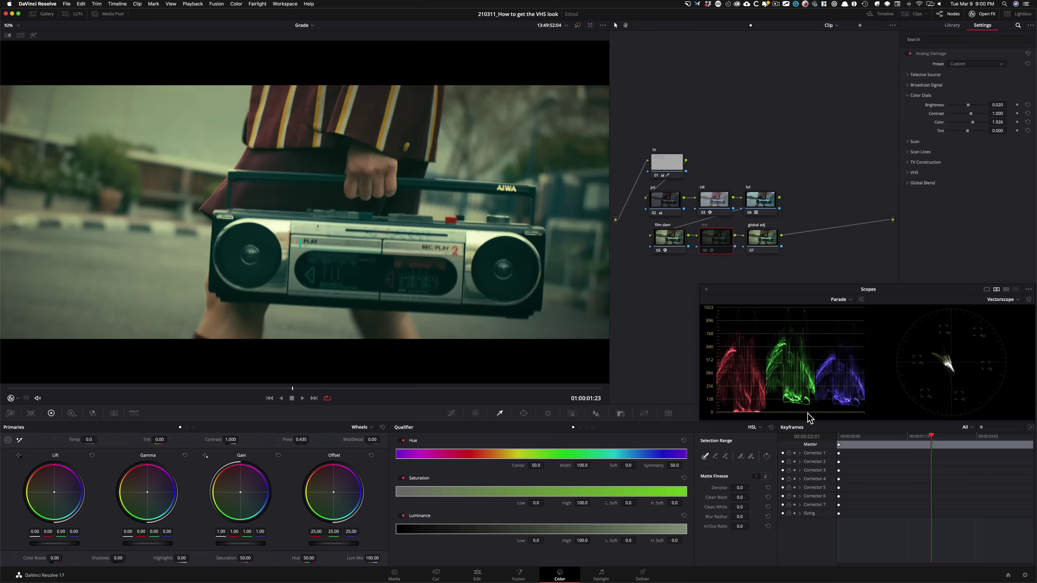
pyautogui.press('super+d')
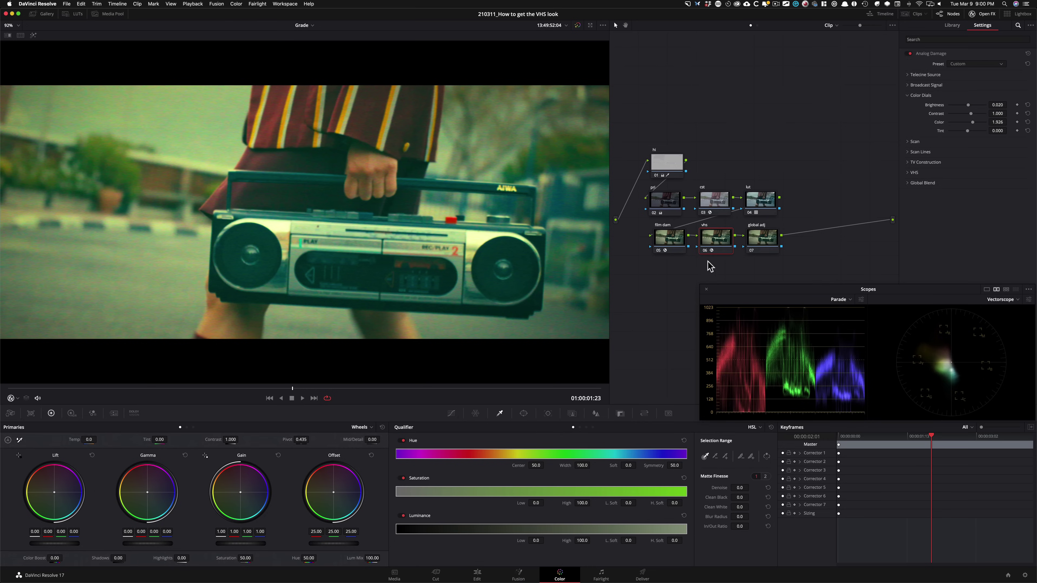
pyautogui.press('alt+super+Return')
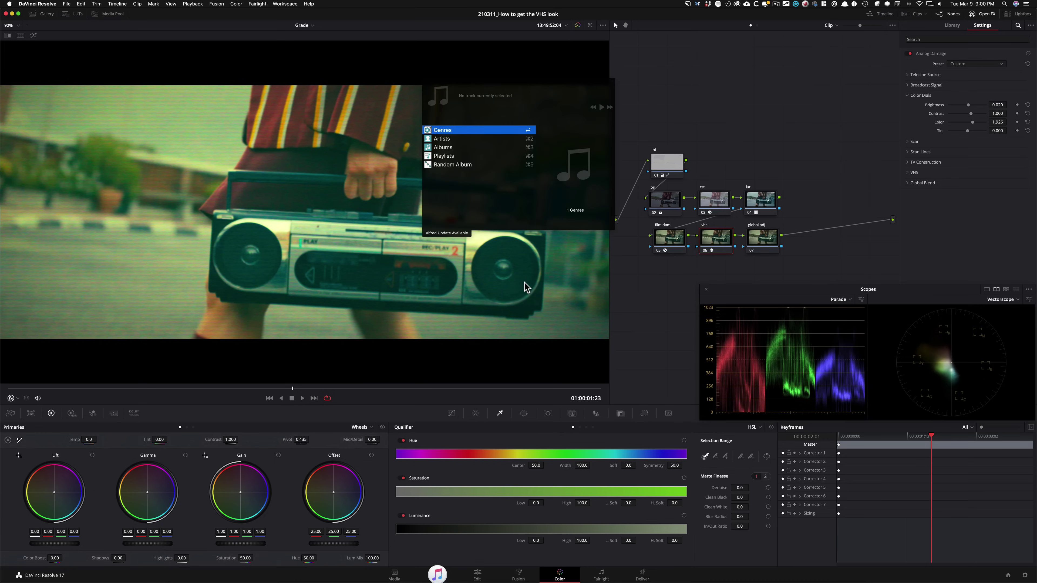
pyautogui.click(559, 87)
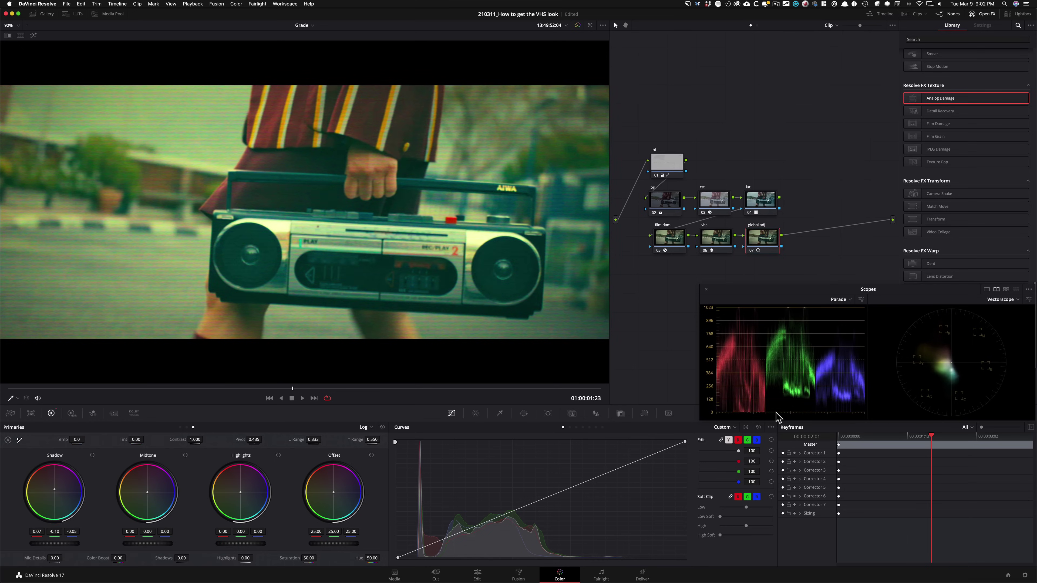
# - Compare the image repeatedly with the global adj node off and on to judge its shadow color adjustment
pyautogui.press('super+d')
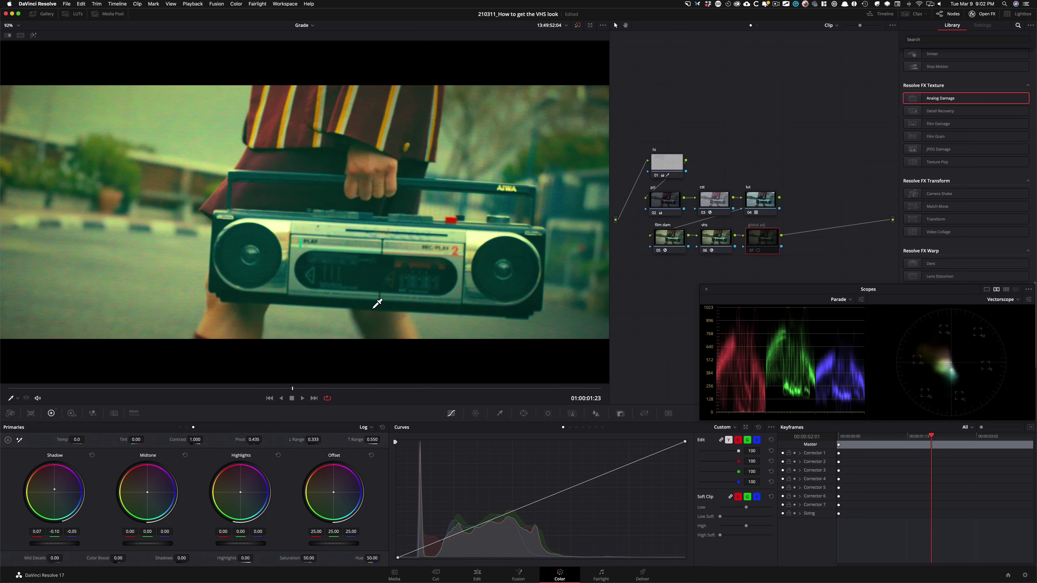
pyautogui.press('super+d')
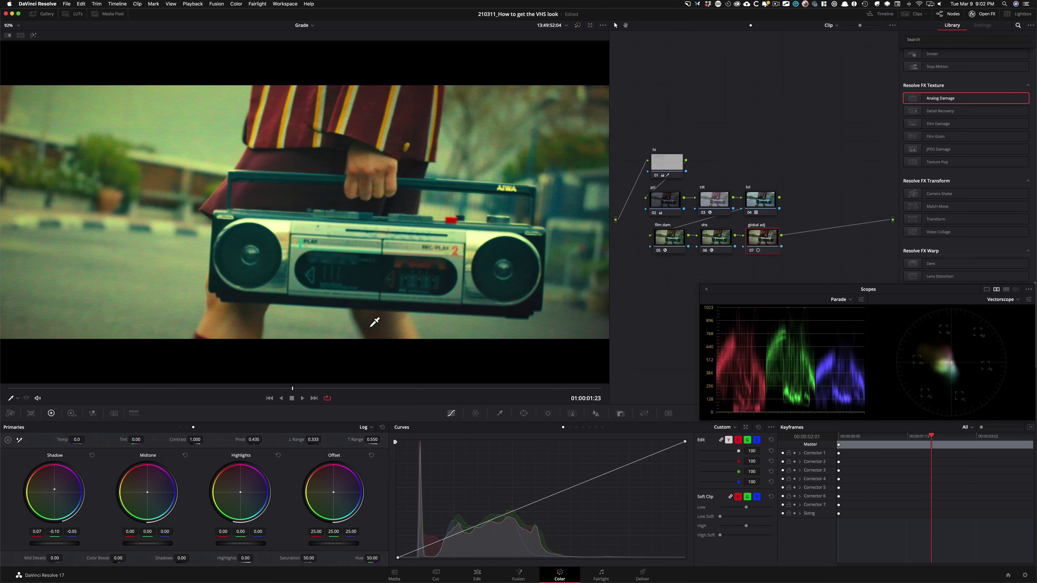
pyautogui.press('super+d')
pyautogui.press('super+d')
pyautogui.press('super+d')
pyautogui.press('super+d')
pyautogui.press('super+d')
pyautogui.press('super+d')
pyautogui.press('super+d')
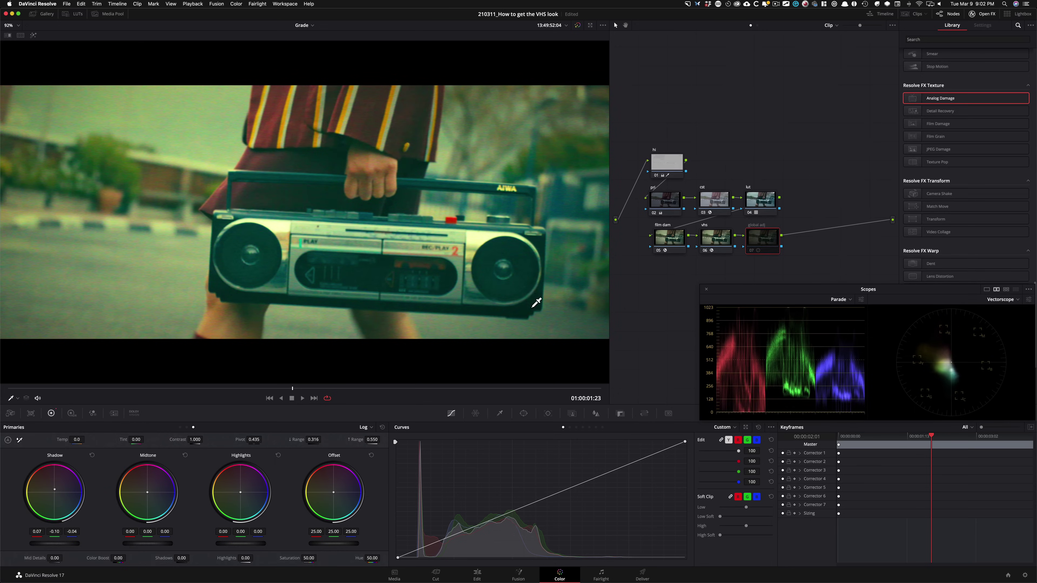
pyautogui.press('super+d')
pyautogui.press('super+d')
pyautogui.press('super+d')
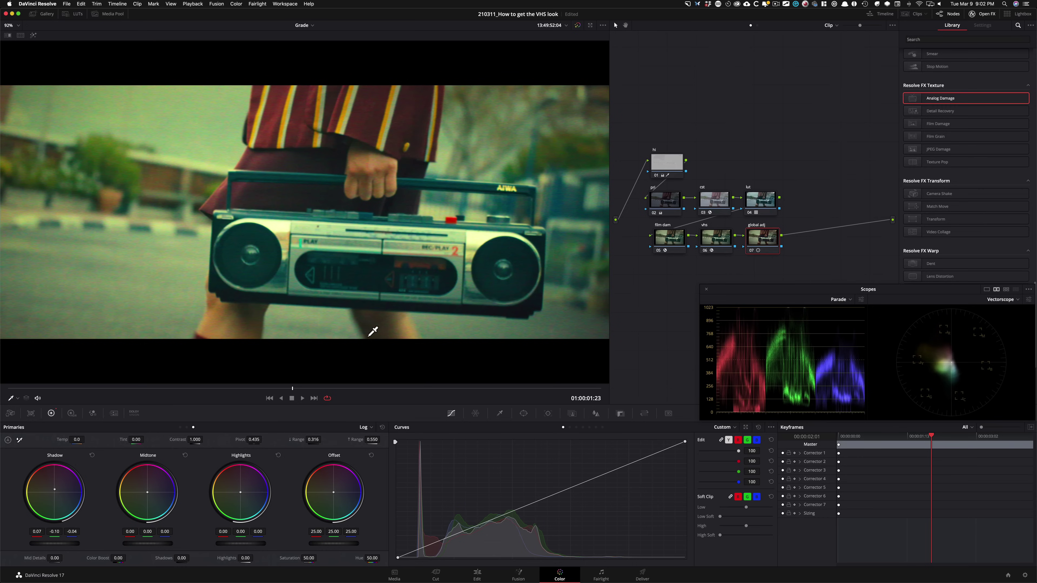
pyautogui.press('super+d')
pyautogui.press('super+d')
pyautogui.press('super+d')
pyautogui.press('super+d')
pyautogui.press('super+d')
pyautogui.press('super+d')
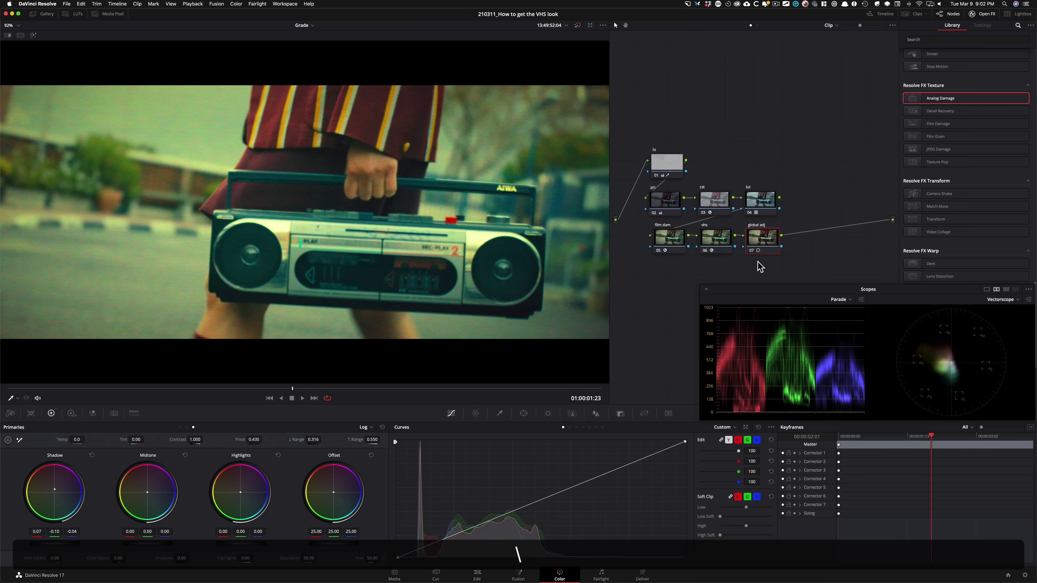
pyautogui.press('super+d')
pyautogui.press('super+d')
pyautogui.press('super+d')
pyautogui.press('super+d')
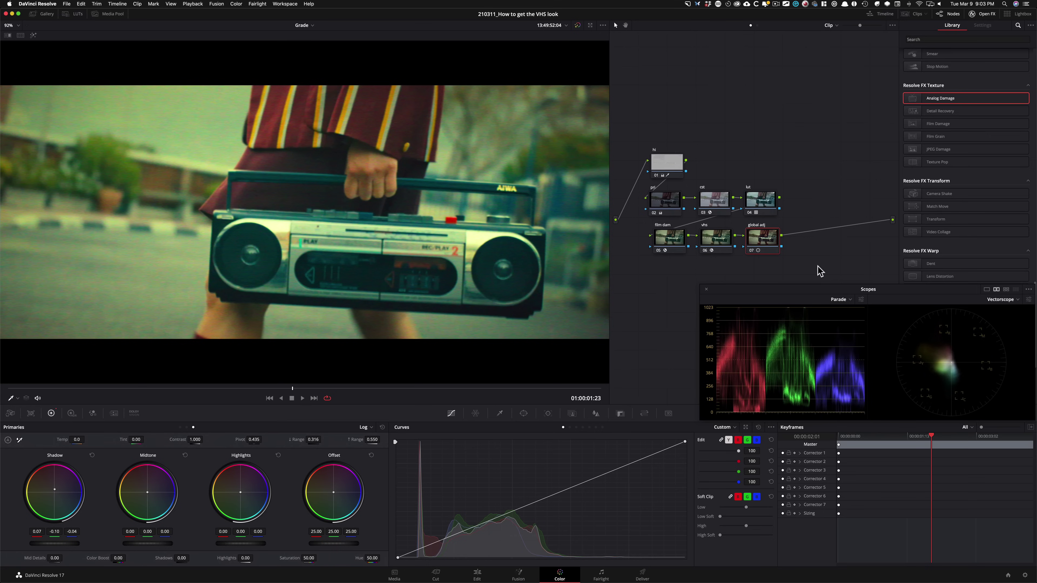
# - Reset the Analog Damage effect on the vhs node to its defaults
pyautogui.hotkey('alt', 'shift', "'")
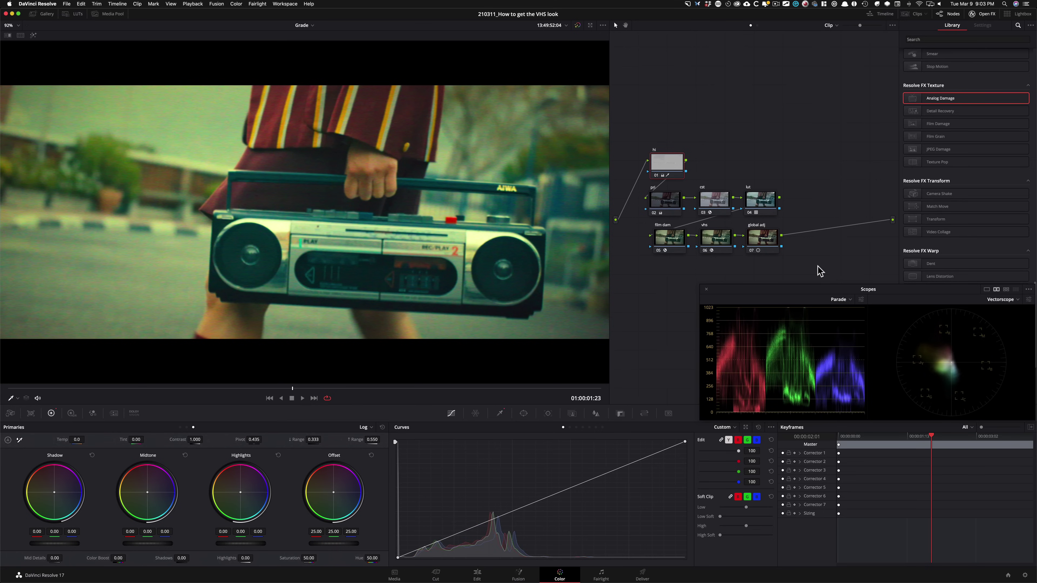
pyautogui.hotkey('alt', 'z')
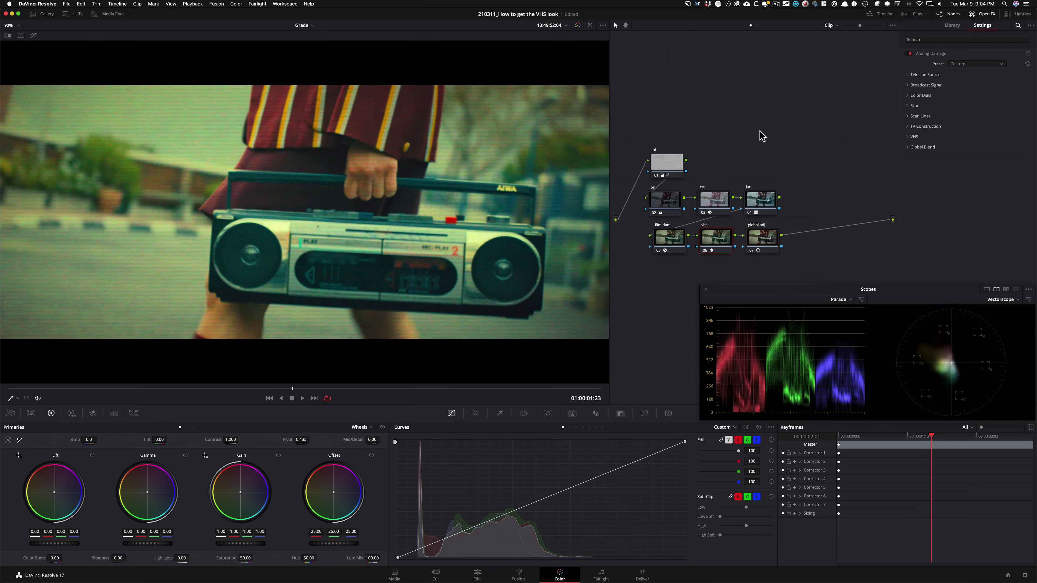
pyautogui.press('super+y')
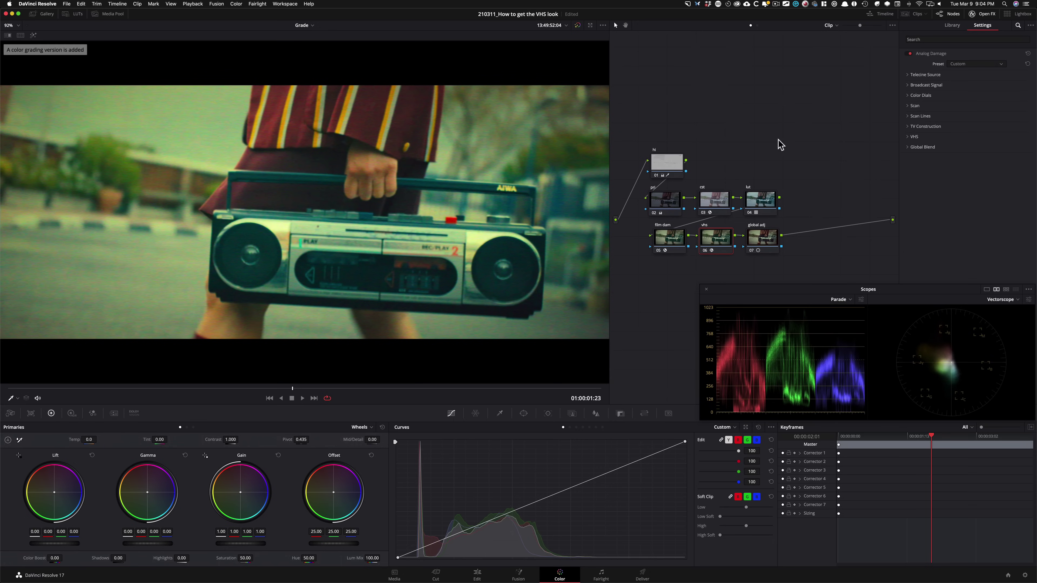
pyautogui.click(1027, 54)
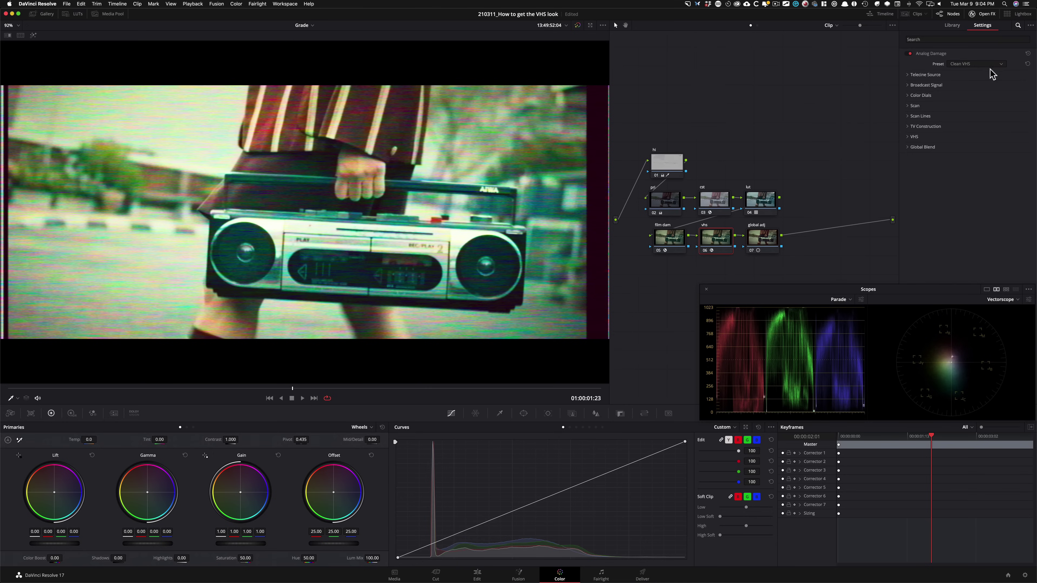
# - Try Analog Damage's Old VHS preset on the vhs node and return to Clean VHS
pyautogui.click(982, 64)
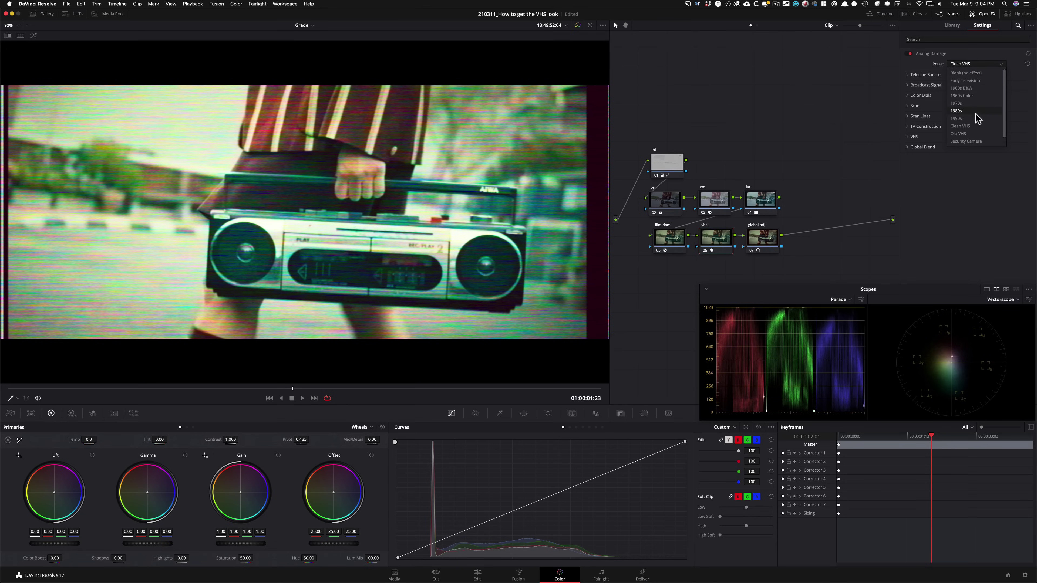
pyautogui.click(979, 134)
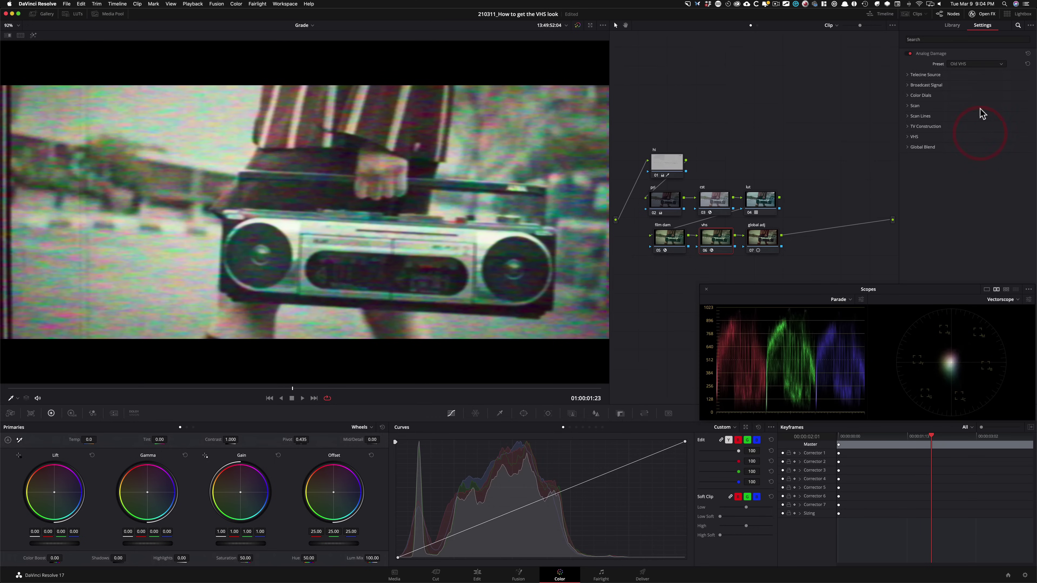
pyautogui.click(975, 64)
pyautogui.click(980, 127)
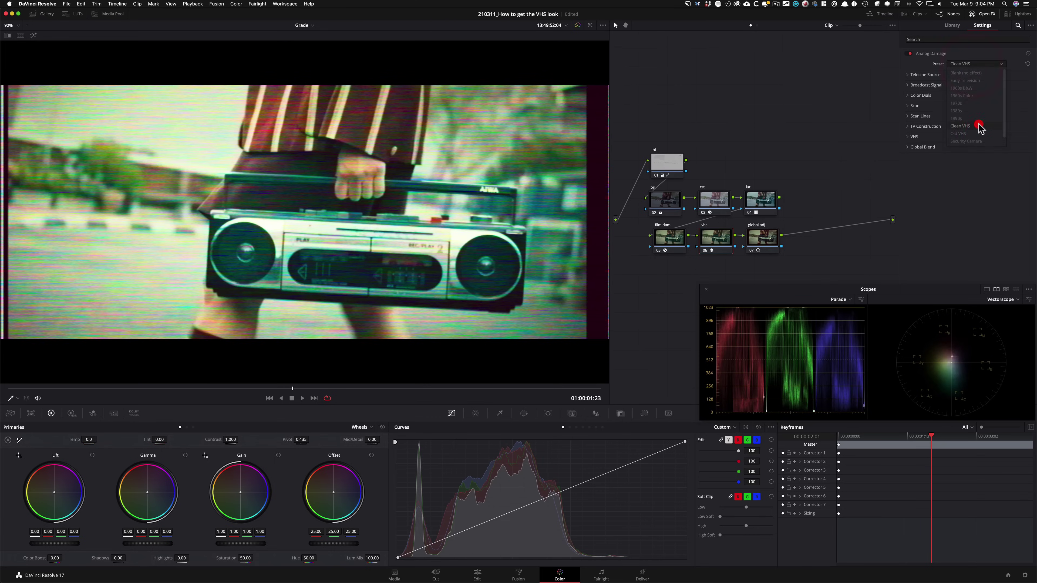
pyautogui.click(979, 66)
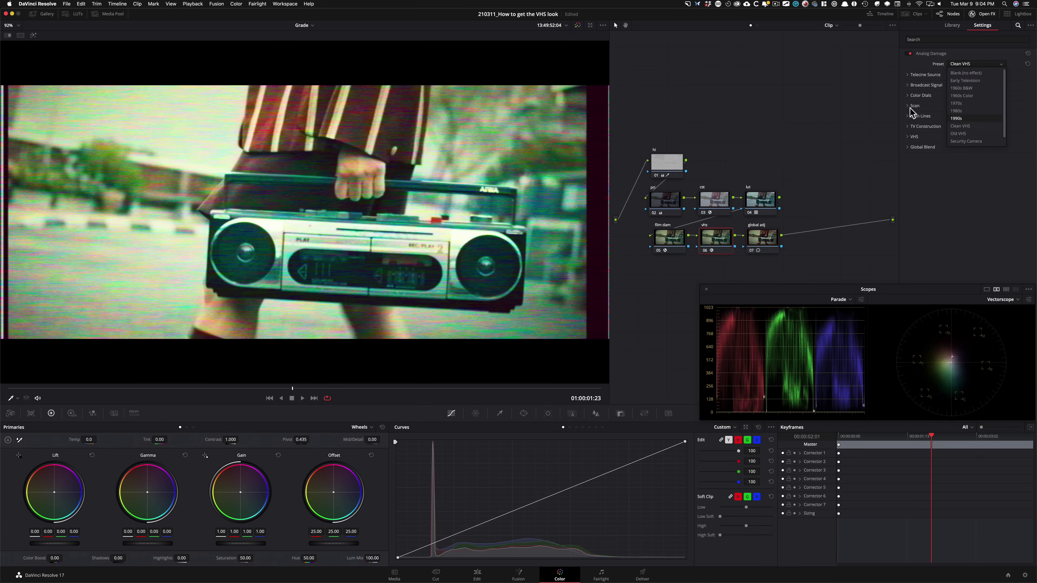
pyautogui.click(794, 132)
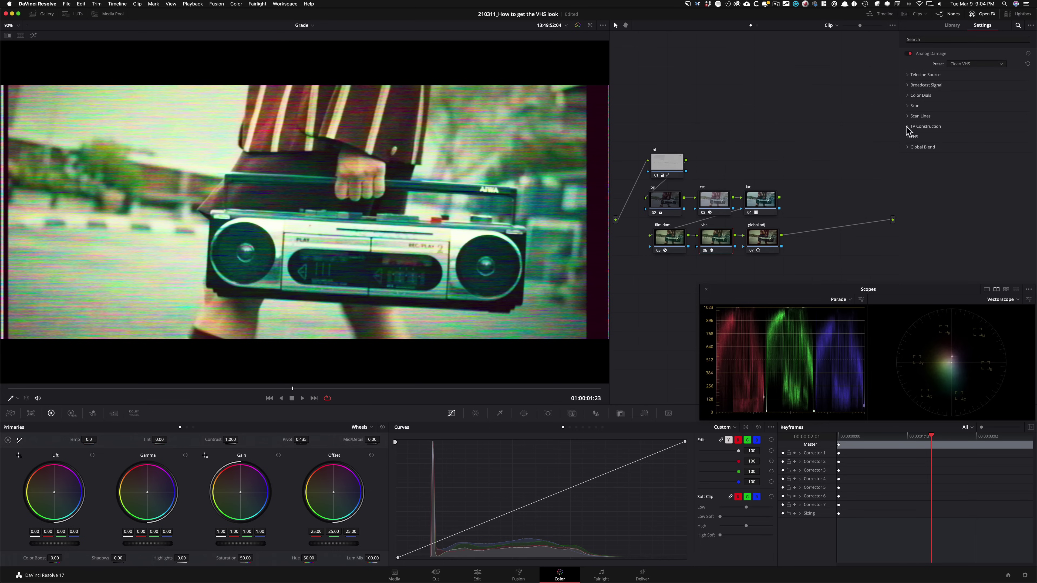
# - Preview Analog Damage's Early Television preset and switch the effect to 1960s B&W
pyautogui.click(968, 65)
pyautogui.click(974, 74)
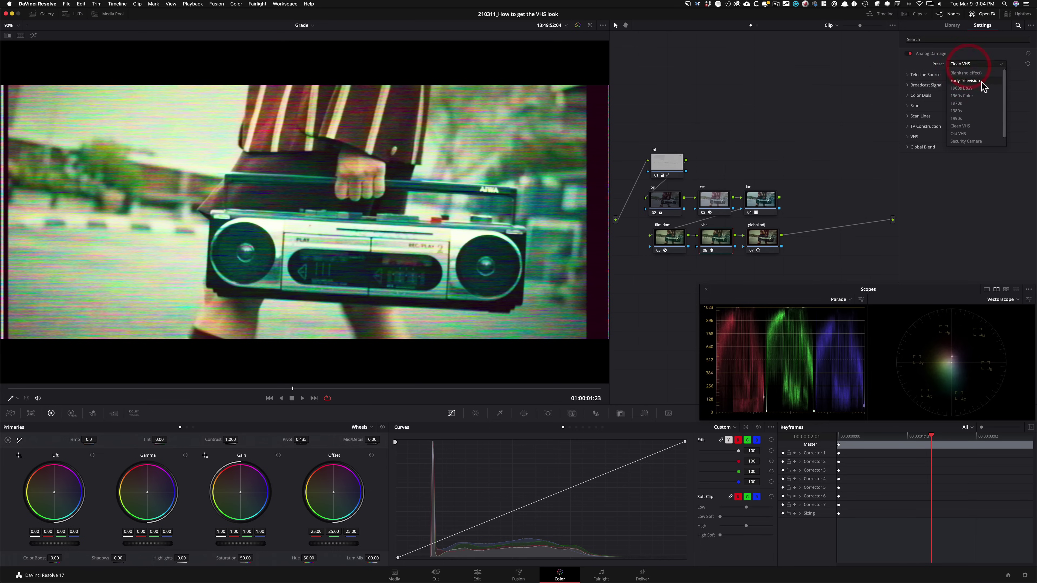
pyautogui.click(971, 66)
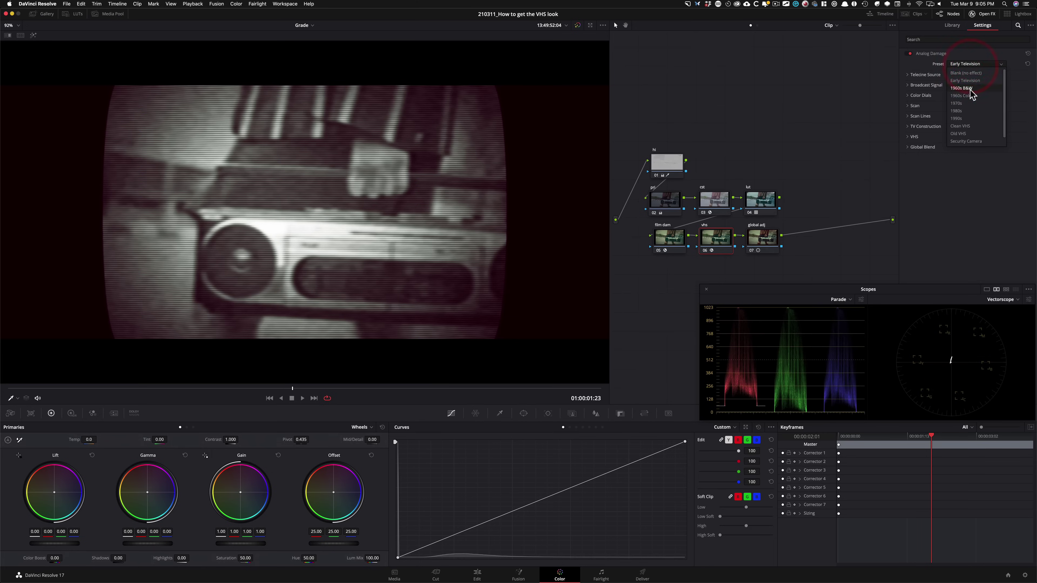
pyautogui.click(973, 89)
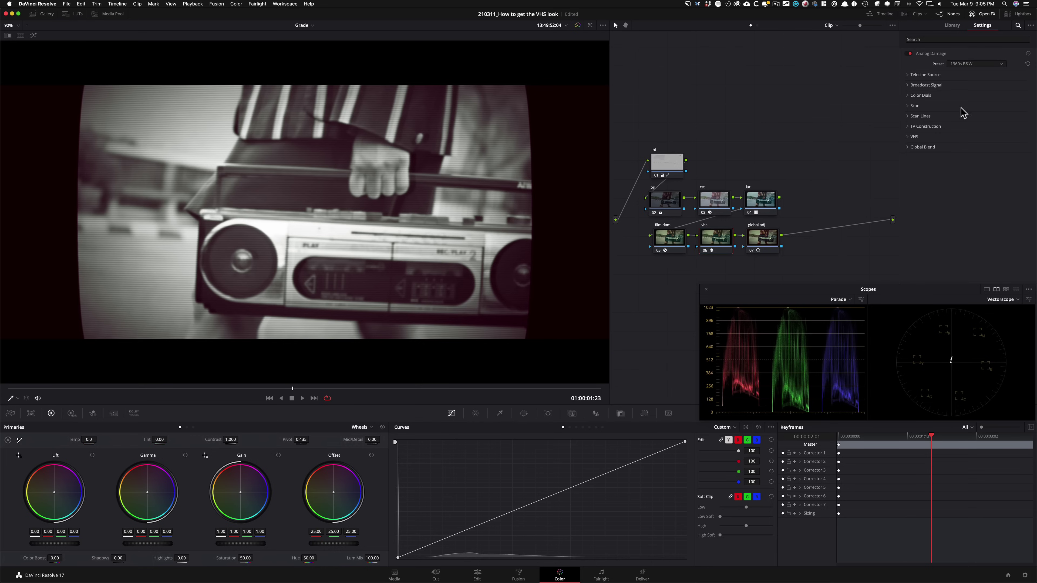
# - Compare the 1960s B&W look with Edge Alpha Mask off and on in Analog Damage's TV Construction settings
pyautogui.click(907, 127)
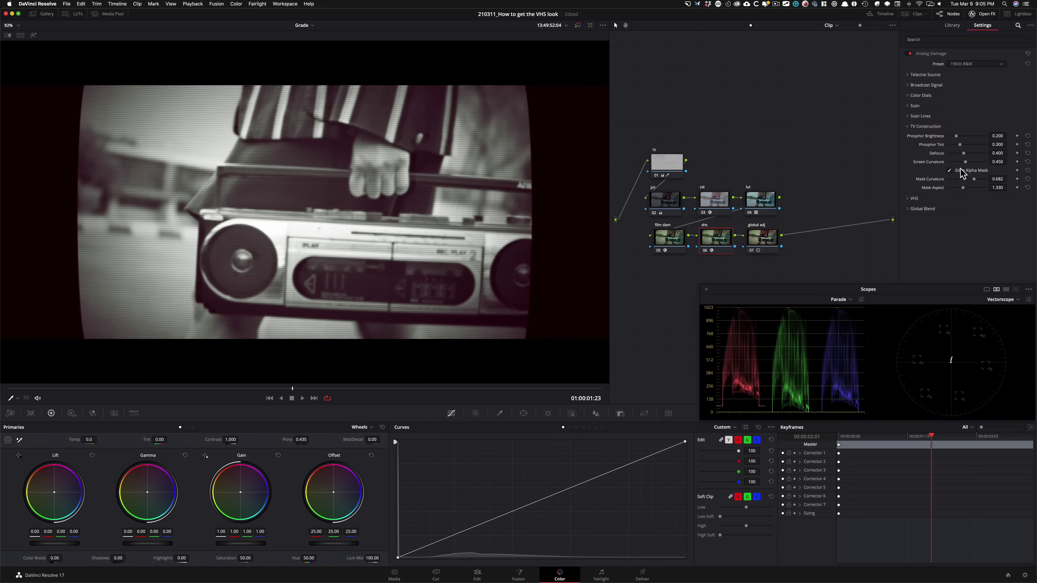
pyautogui.click(964, 171)
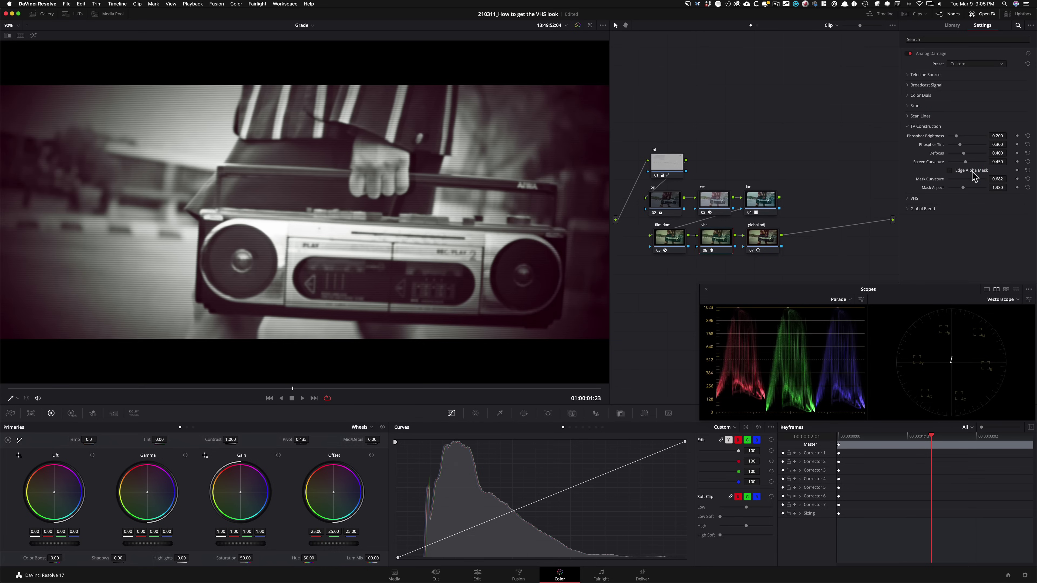
pyautogui.click(968, 171)
pyautogui.click(965, 172)
pyautogui.click(909, 126)
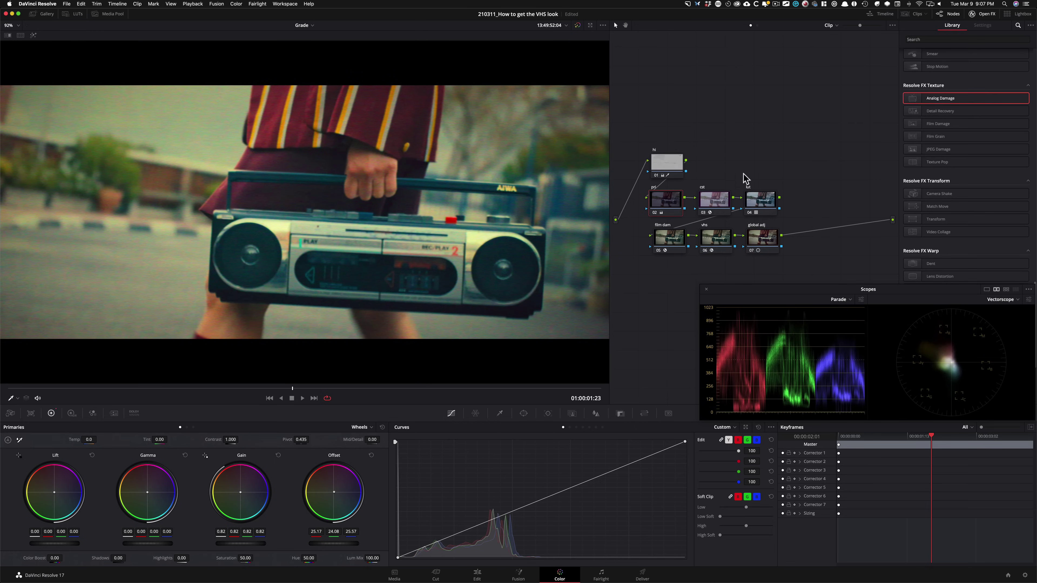
# - Disable every node in the tree and re-enable only the lut node to review its effect
pyautogui.moveTo(650, 145); pyautogui.dragTo(799, 265)
pyautogui.press('super+d')
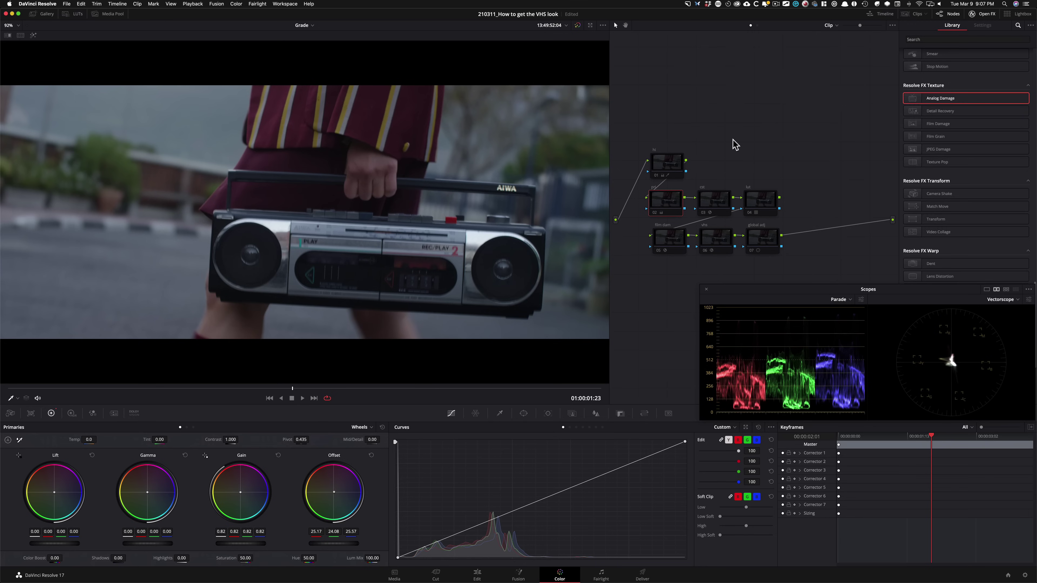
pyautogui.hotkey('alt', 'shift', "'")
pyautogui.hotkey('alt', 'shift', "'")
pyautogui.hotkey('ctrl', 'd')
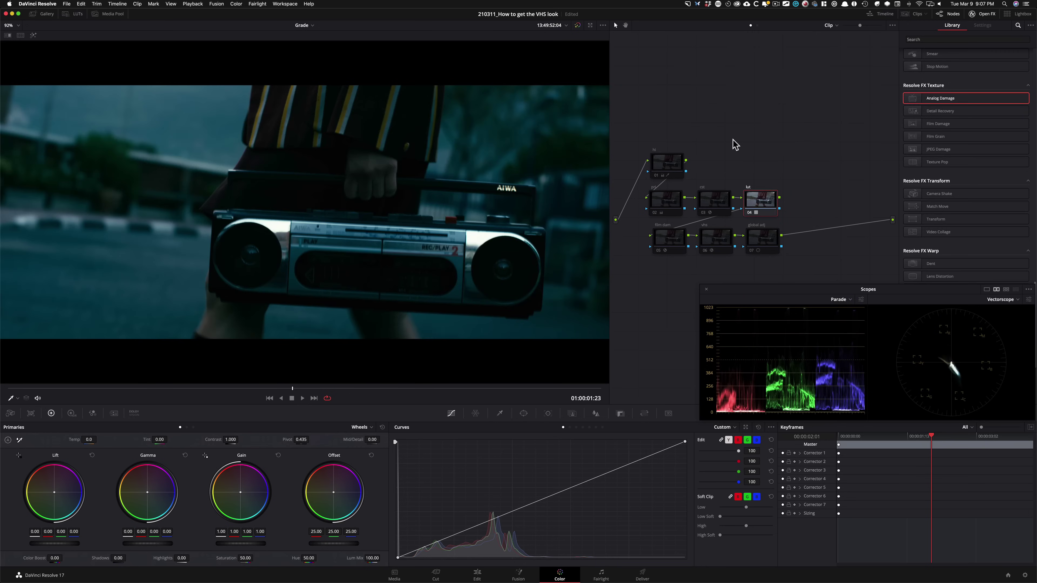
# - Re-enable the Color Space Transform node before the lut node and compare the image with it off and on
pyautogui.hotkey('shift', ';')
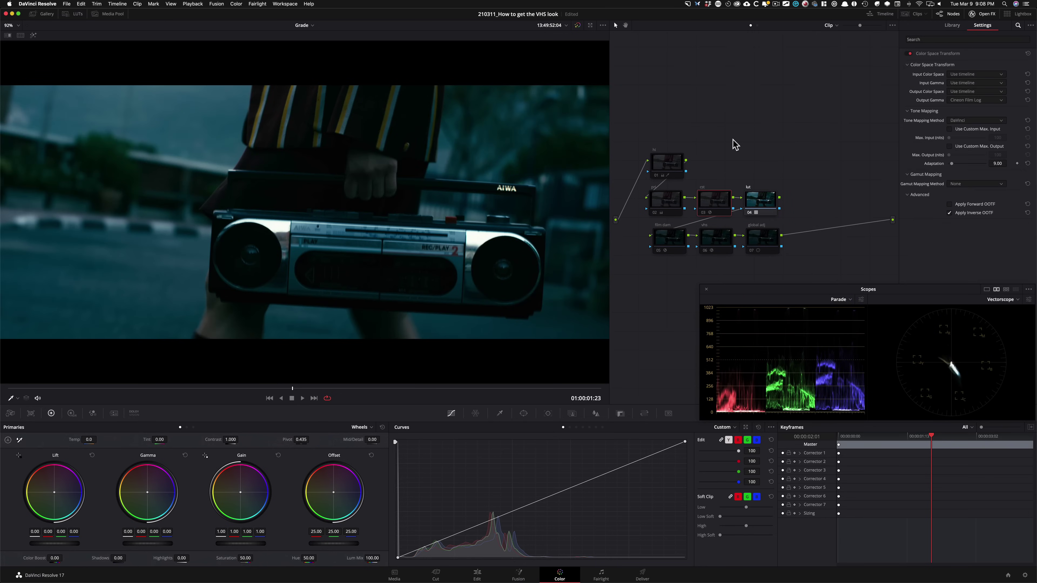
pyautogui.hotkey('ctrl', 'd')
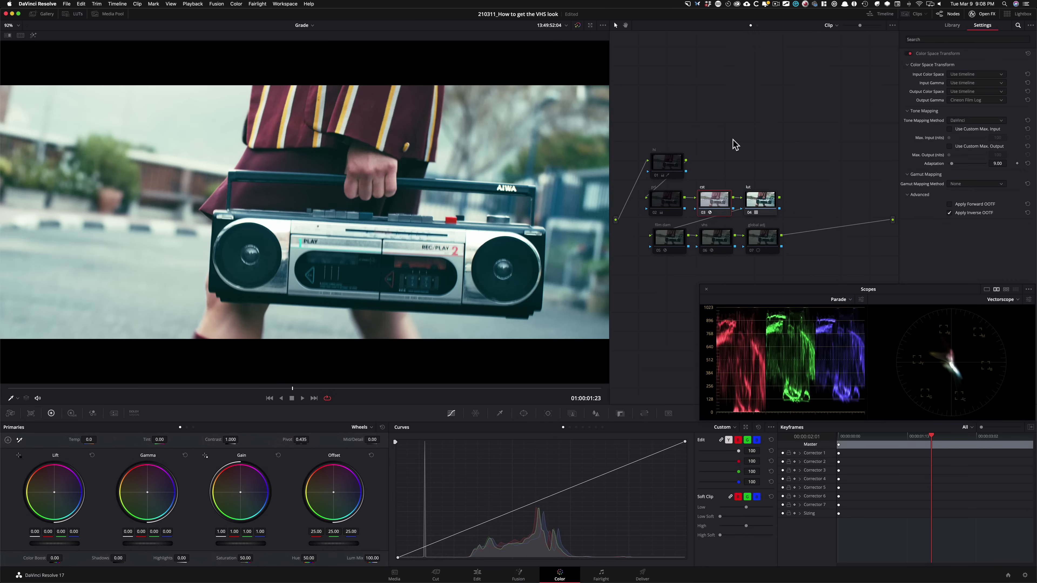
pyautogui.hotkey('ctrl', 'd')
# - Re-enable nodes 02 and 01 to review the base corrections beneath the LUT
pyautogui.hotkey('ctrl', 'd')
pyautogui.hotkey('shift', ';')
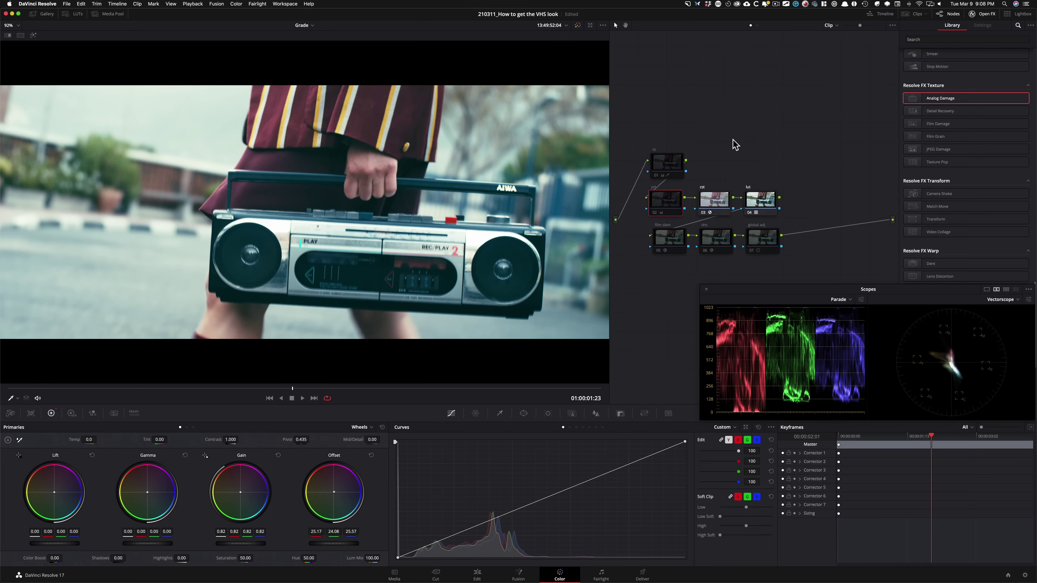
pyautogui.hotkey('ctrl', 'd')
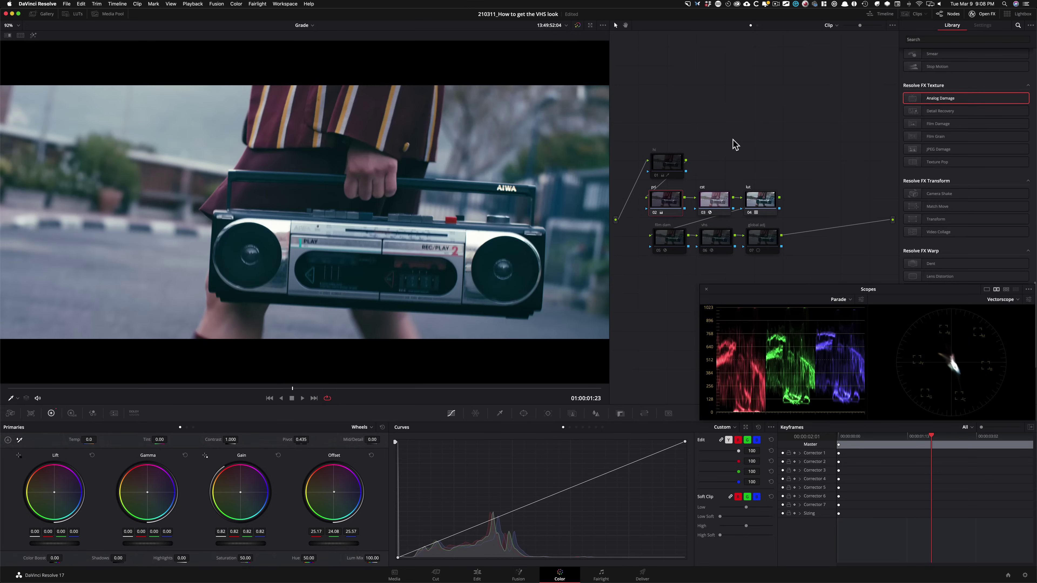
pyautogui.hotkey('shift', ';')
pyautogui.hotkey('ctrl', 'd')
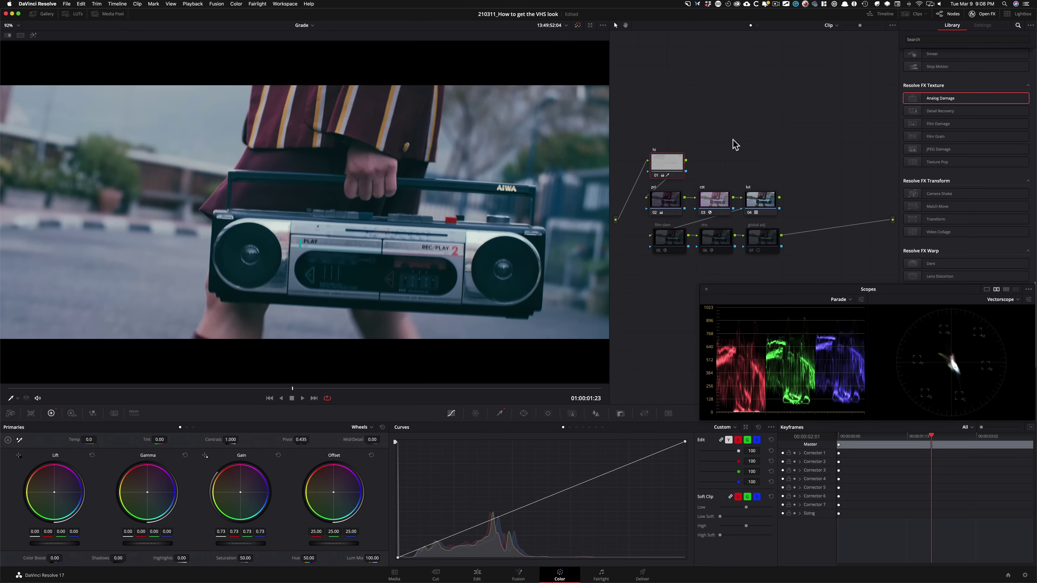
# - Re-enable the film dam node and compare the image with its Film Damage effect off and on
pyautogui.hotkey('shift', ';')
pyautogui.hotkey('shift', ';')
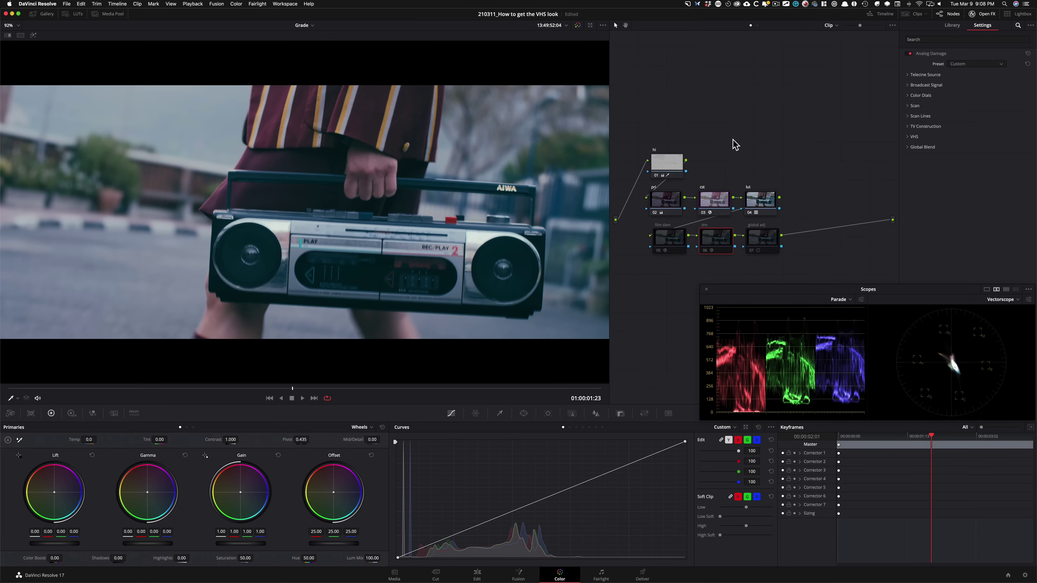
pyautogui.hotkey('shift', ';')
pyautogui.press('super+d')
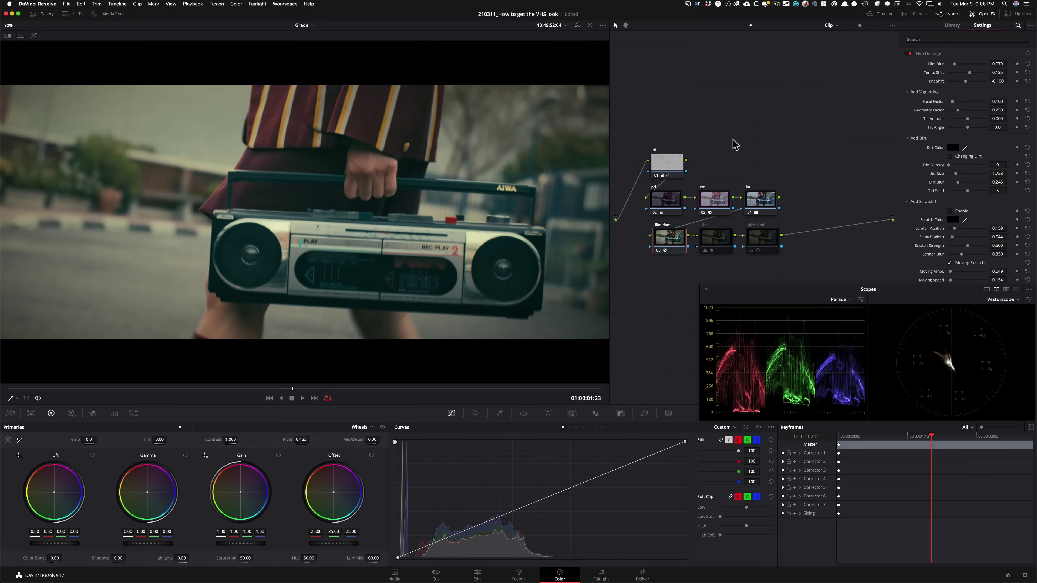
pyautogui.press('super+d')
pyautogui.press('super+d')
# - Re-enable the vhs and global adj nodes to review the complete VHS look
pyautogui.hotkey('shift', "'")
pyautogui.hotkey('ctrl', 'd')
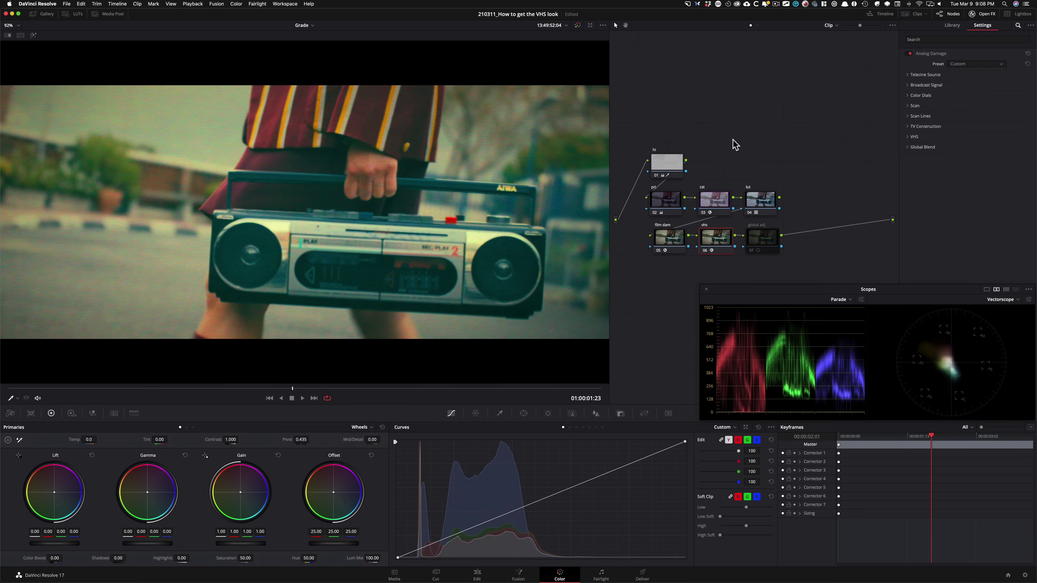
pyautogui.hotkey('shift', "'")
pyautogui.hotkey('ctrl', 'd')
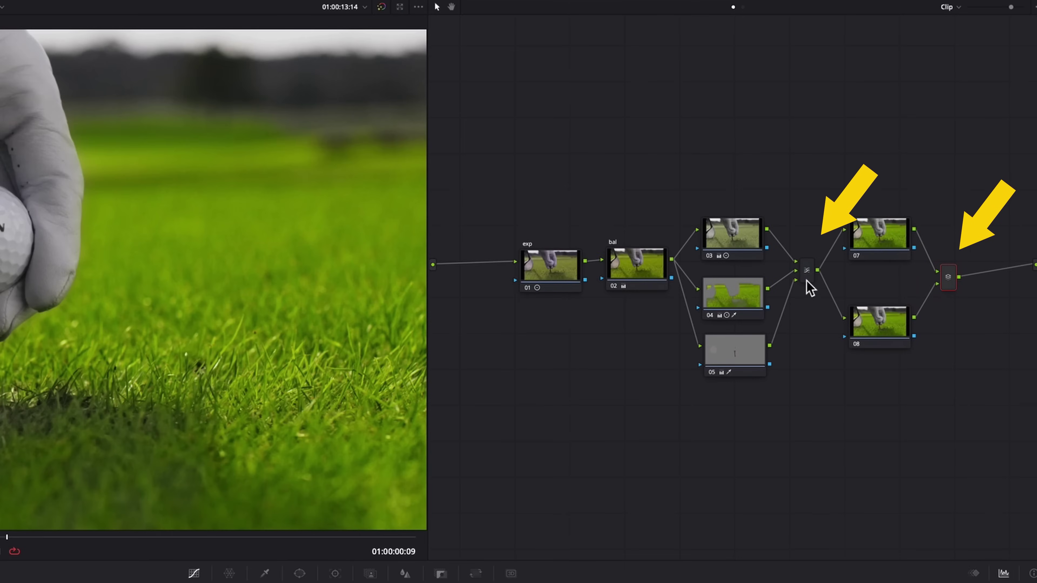
# - Add a circular window to node 07 and place it over the golf ball, at about pan 49.8 and tilt 52.2
pyautogui.click(405, 476)
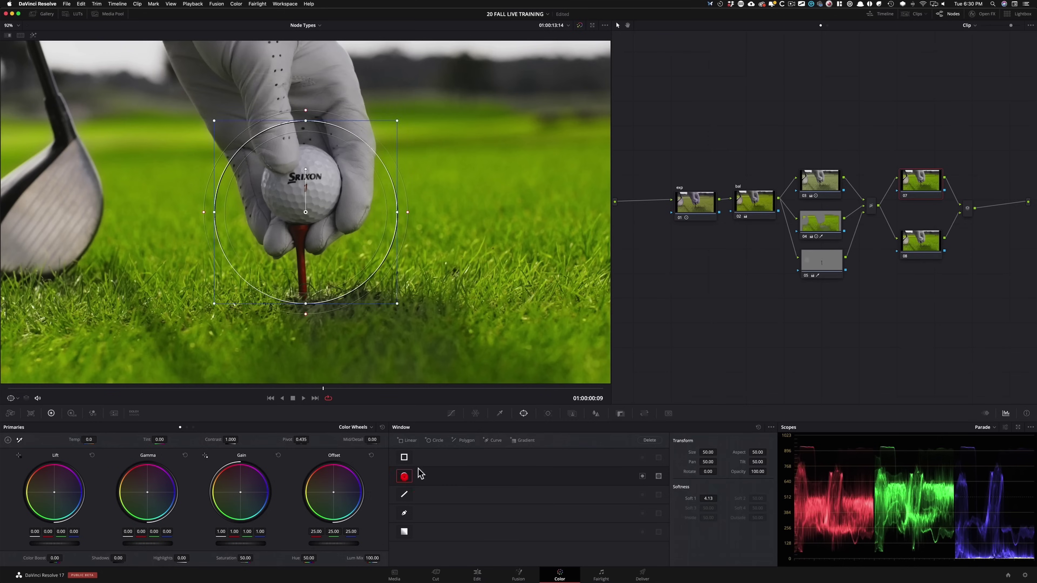
pyautogui.moveTo(282, 210); pyautogui.dragTo(275, 181)
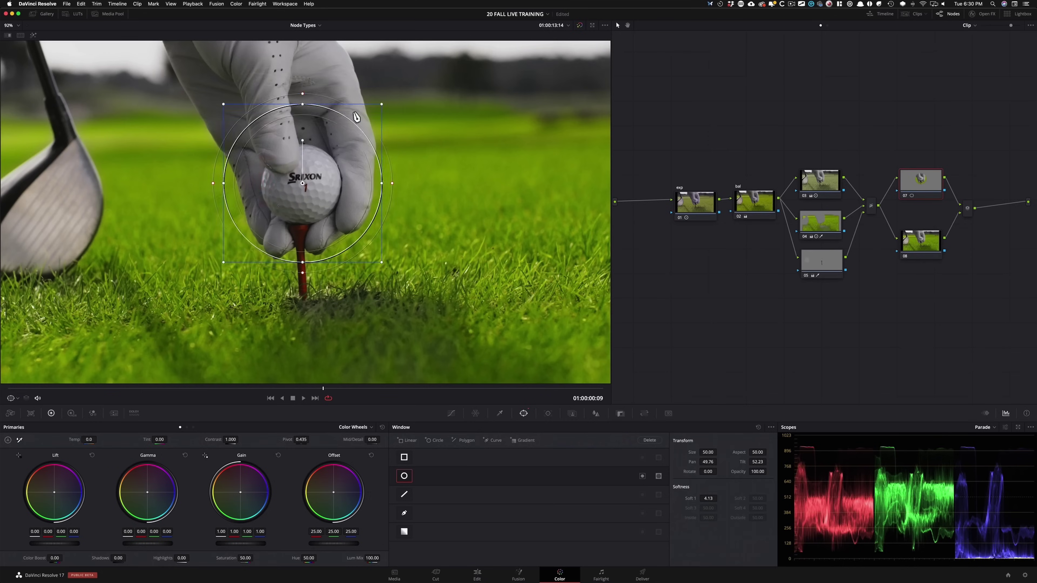